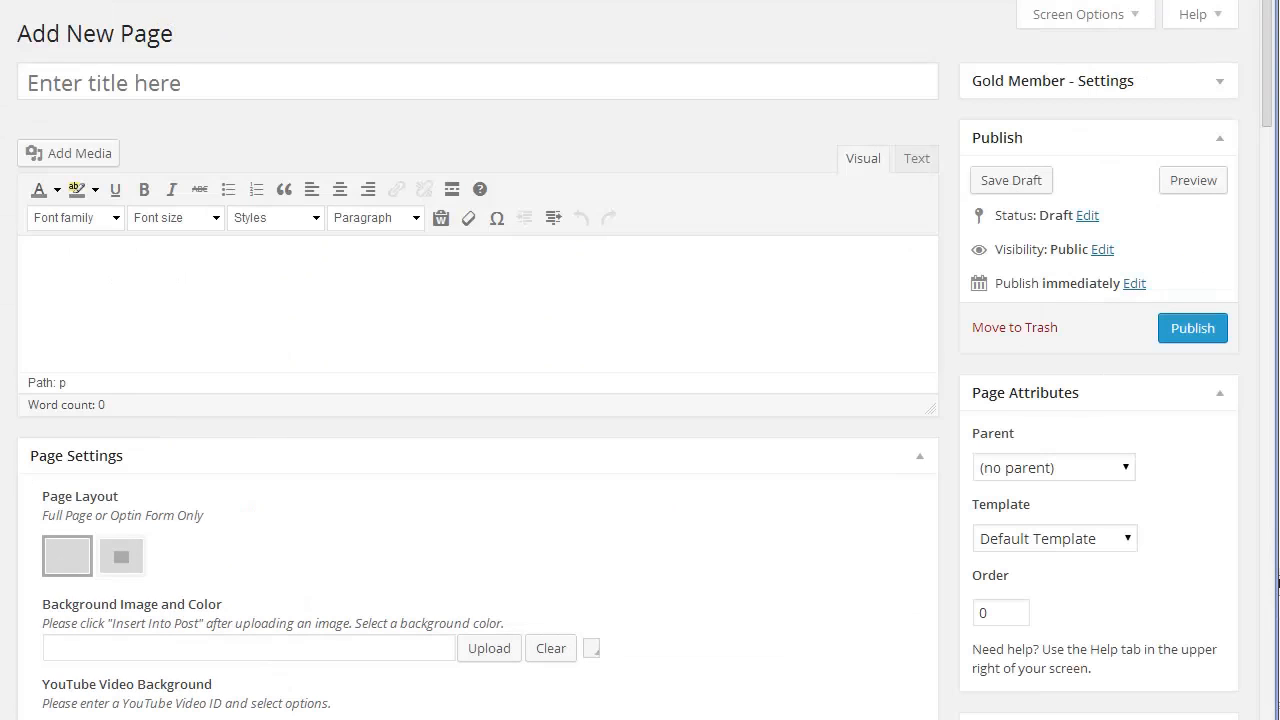
- Set the new page's template to WP Optins Page
left_click(1055, 539)
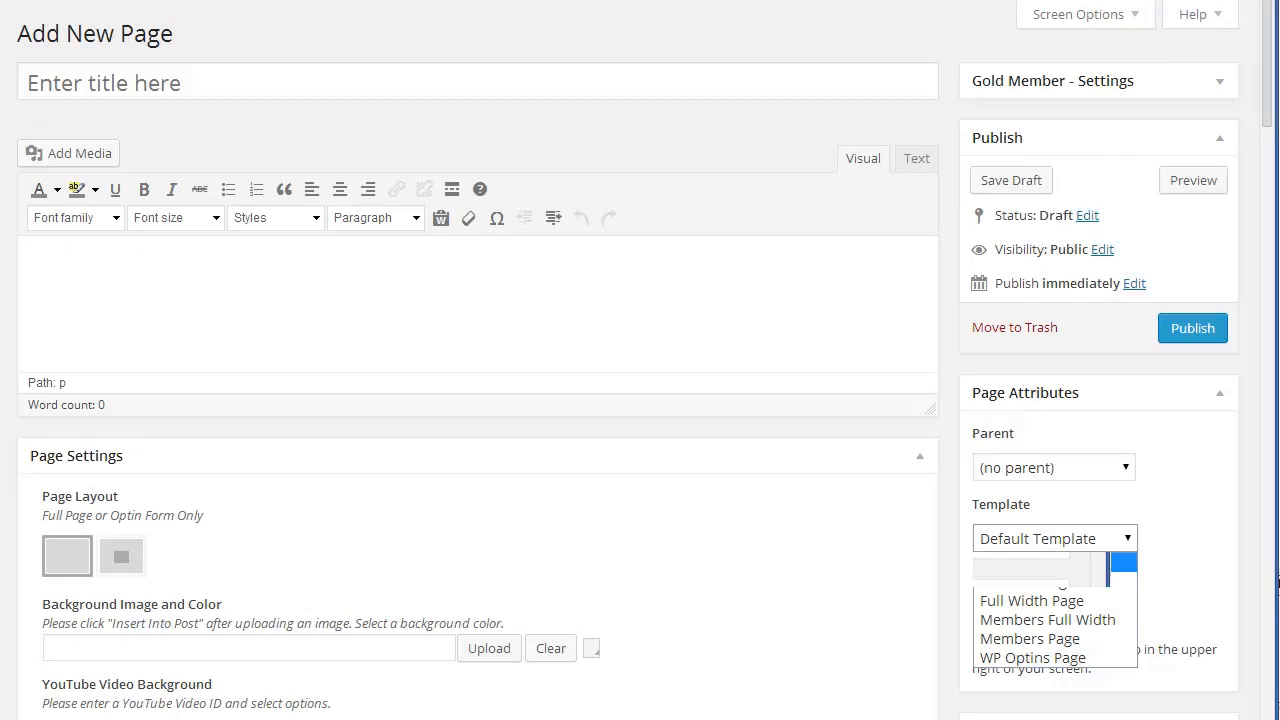
left_click(1033, 658)
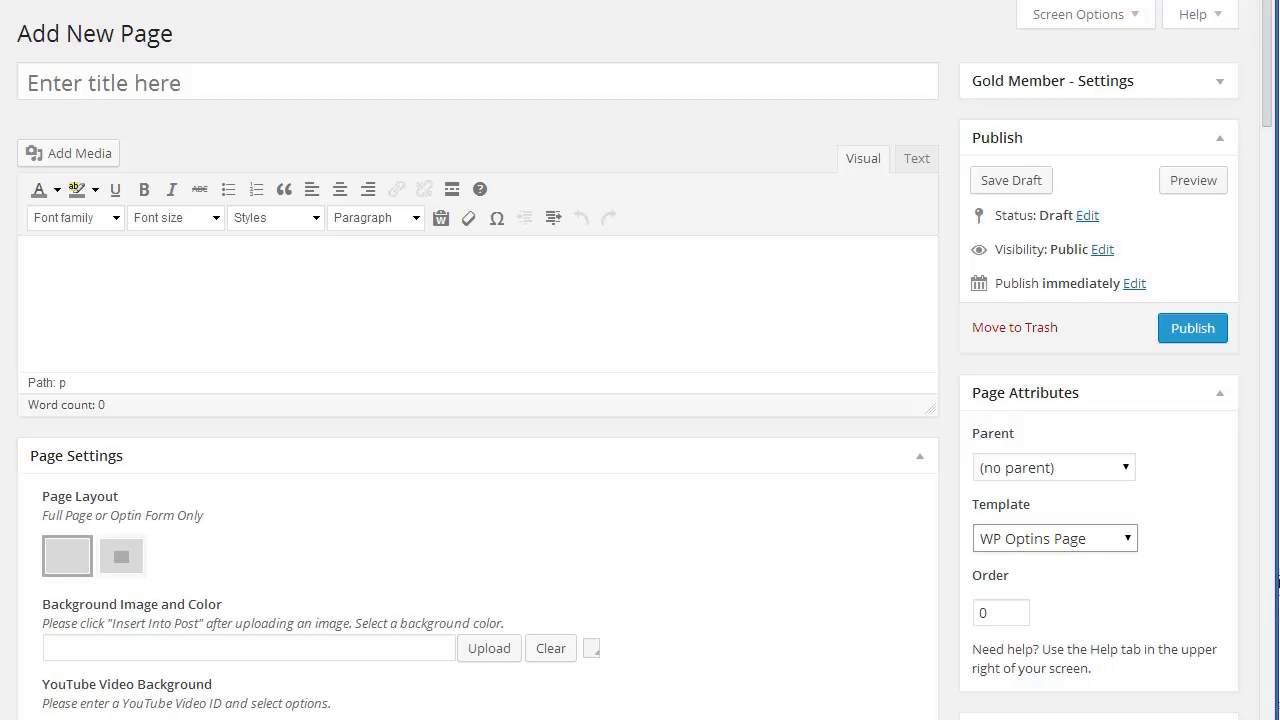
- Copy the "(Free Checklist) How to Generate 3,000 Subscribers in the Next 30 Days!" headline and the email prompt line from the text notes into the page body
key("alt+Tab")
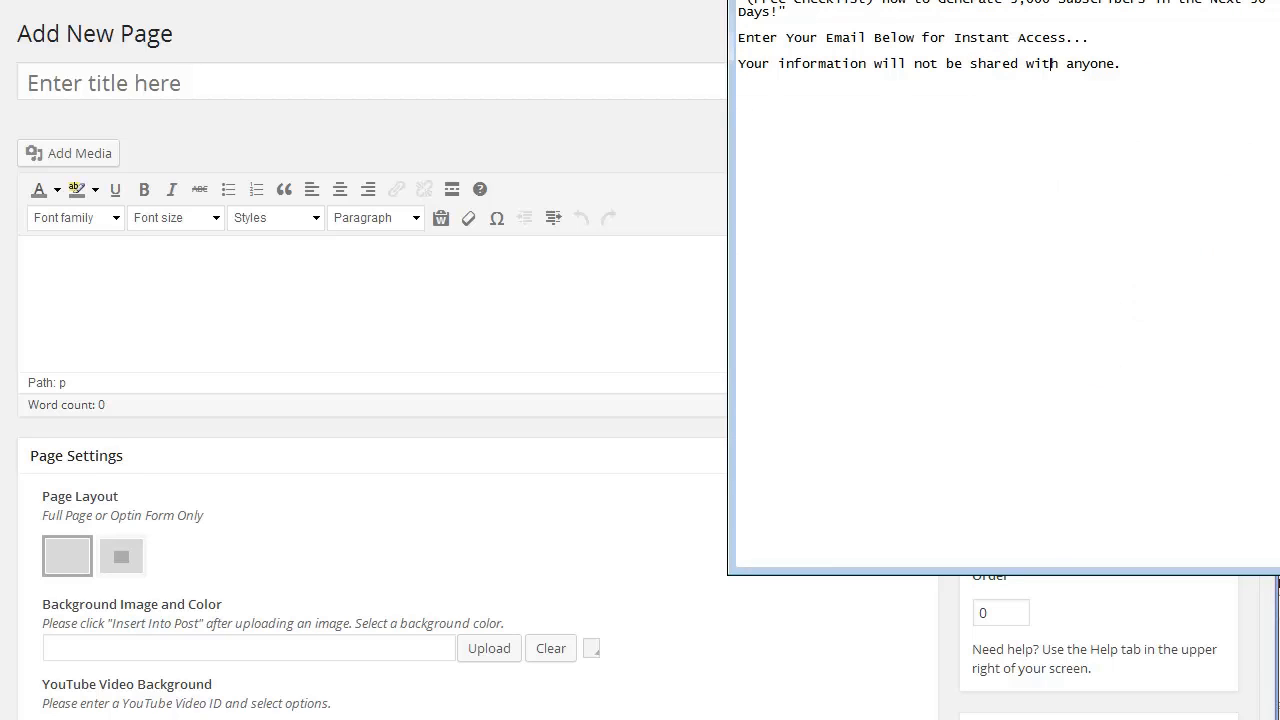
left_click_drag(1090, 38, 740, 2)
key("alt+Tab")
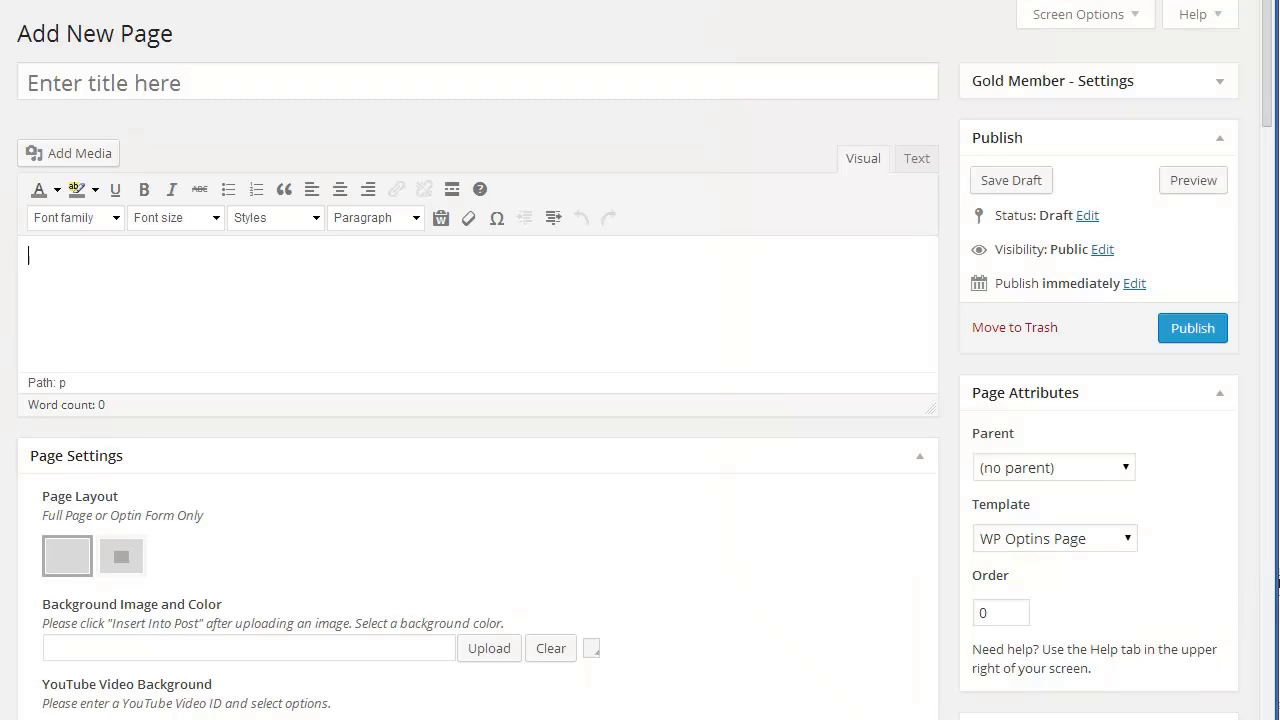
type("\"(Free Checklist) How to Generate 3,000 Subscribers in the Next 30 Days!\"  Enter Your Email Below for Instant Access...")
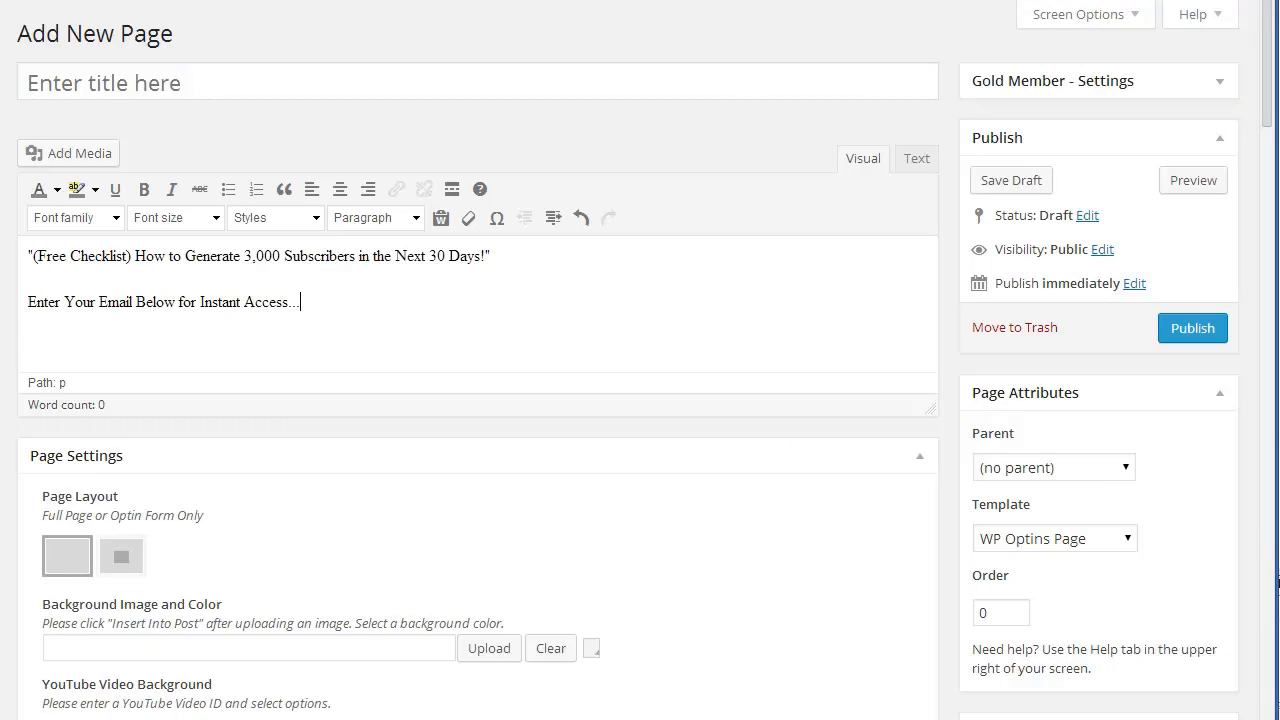
- Center both lines of the page body and insert "Name and" before "Email" in the second line
left_click(340, 189)
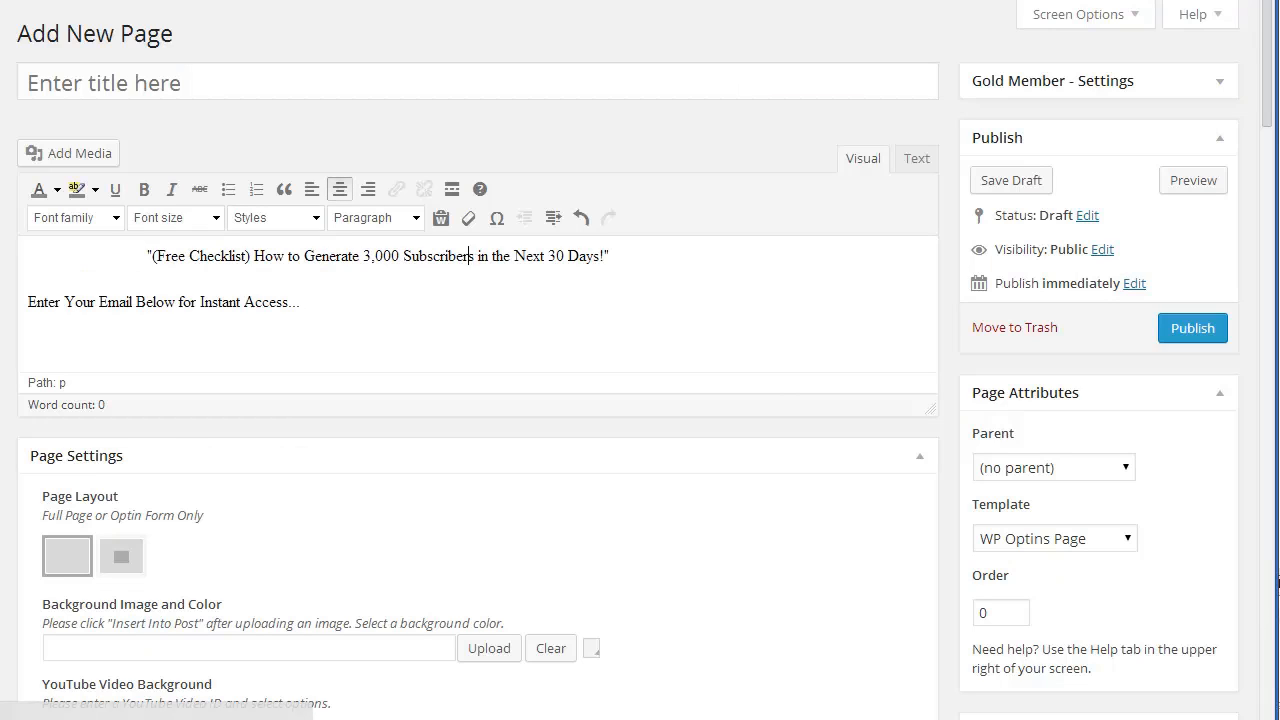
left_click(244, 302)
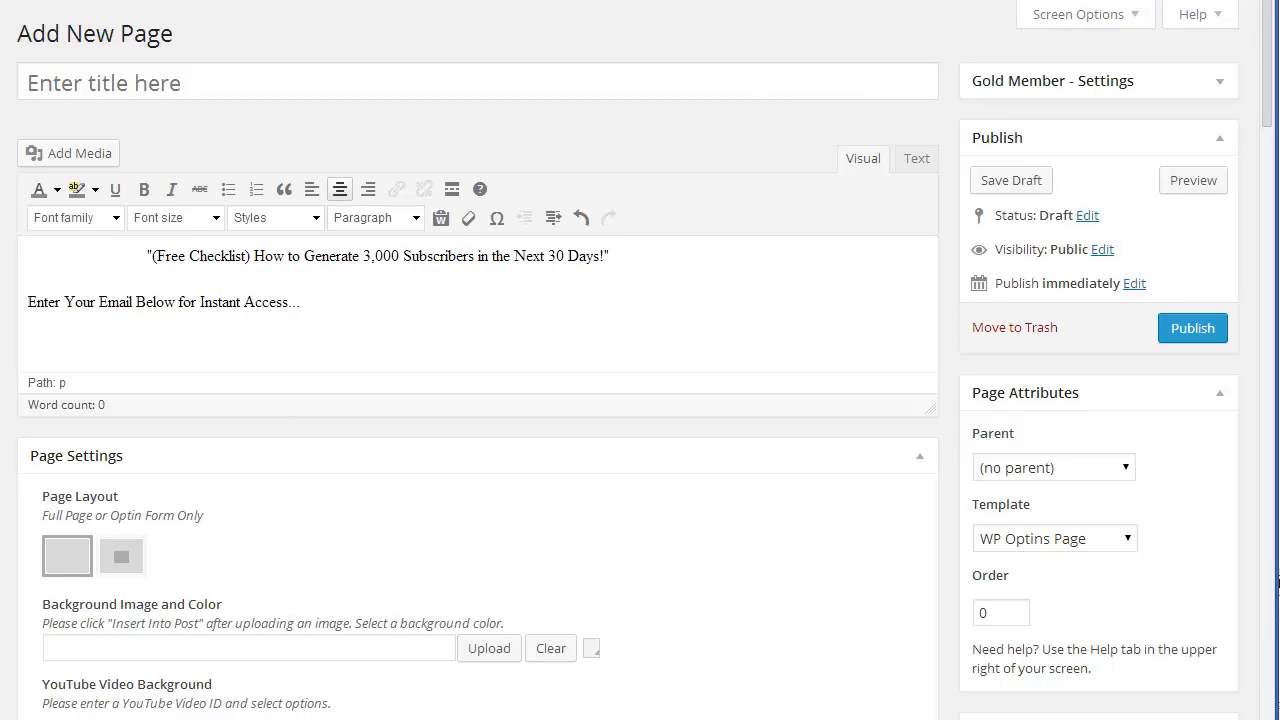
left_click(340, 189)
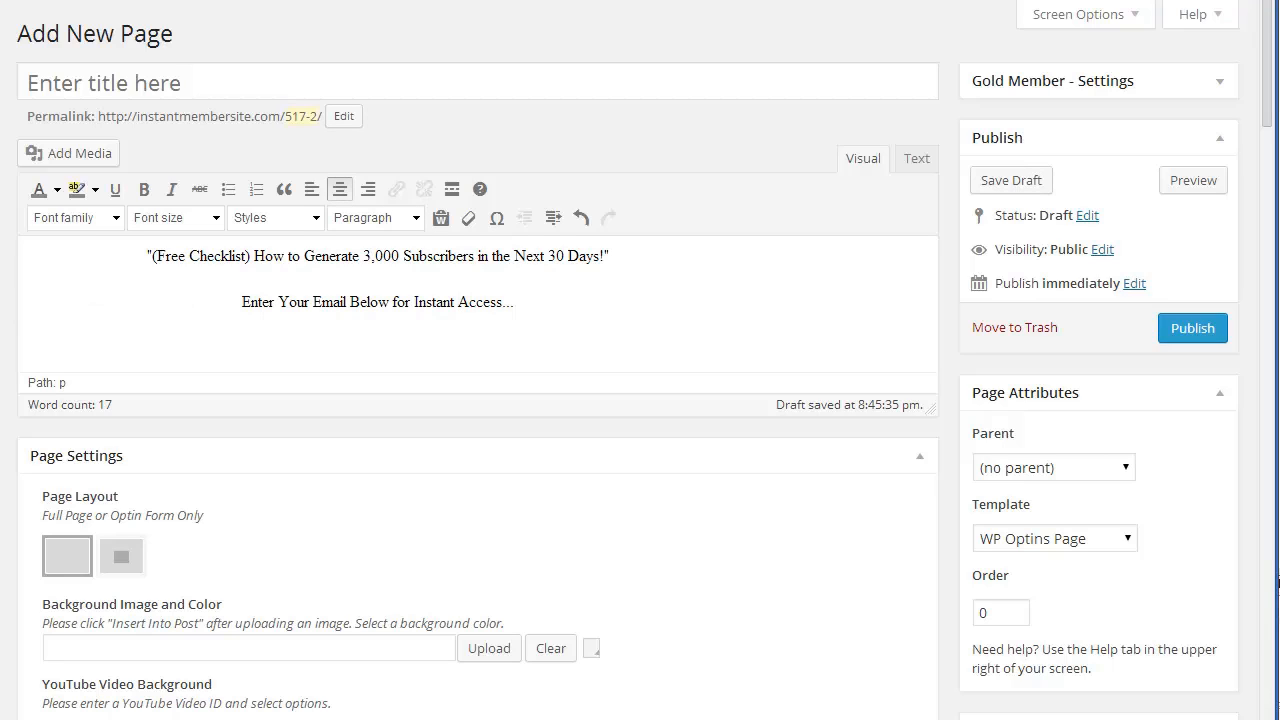
type("Name and")
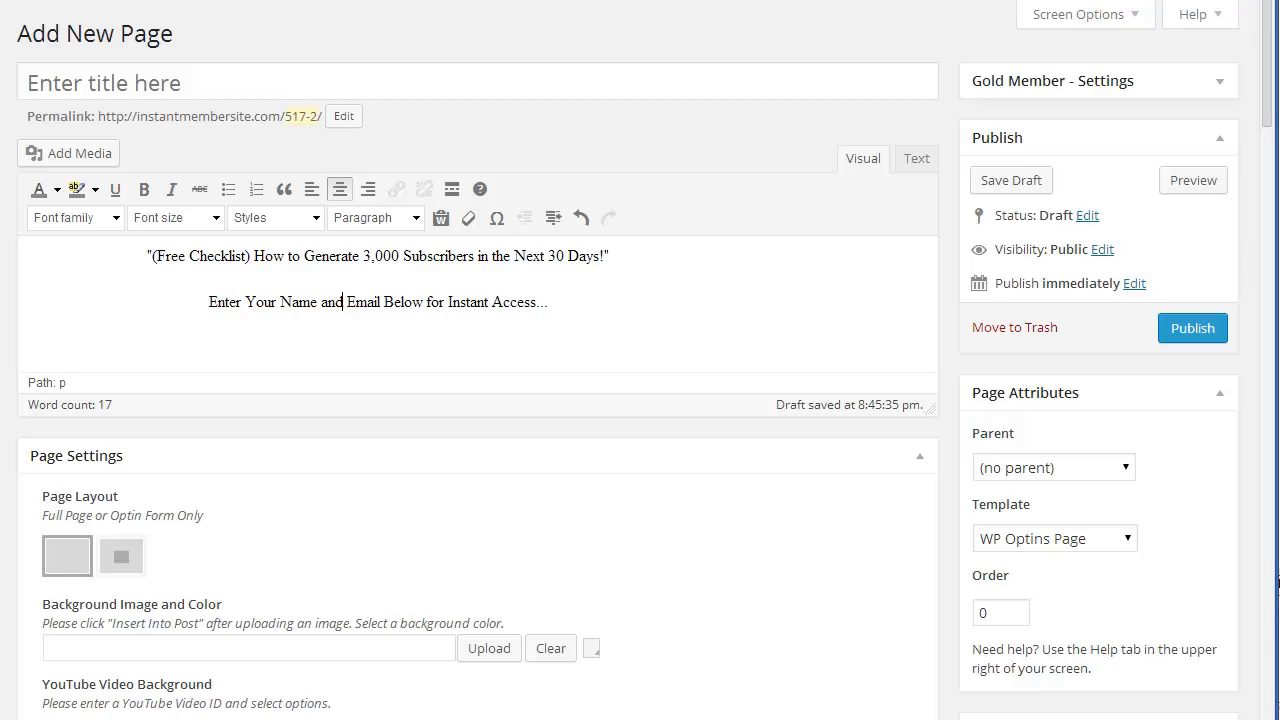
- Format the Free Checklist headline in the page body as 18pt bold text with the Tahoma style
left_click_drag(148, 256, 610, 256)
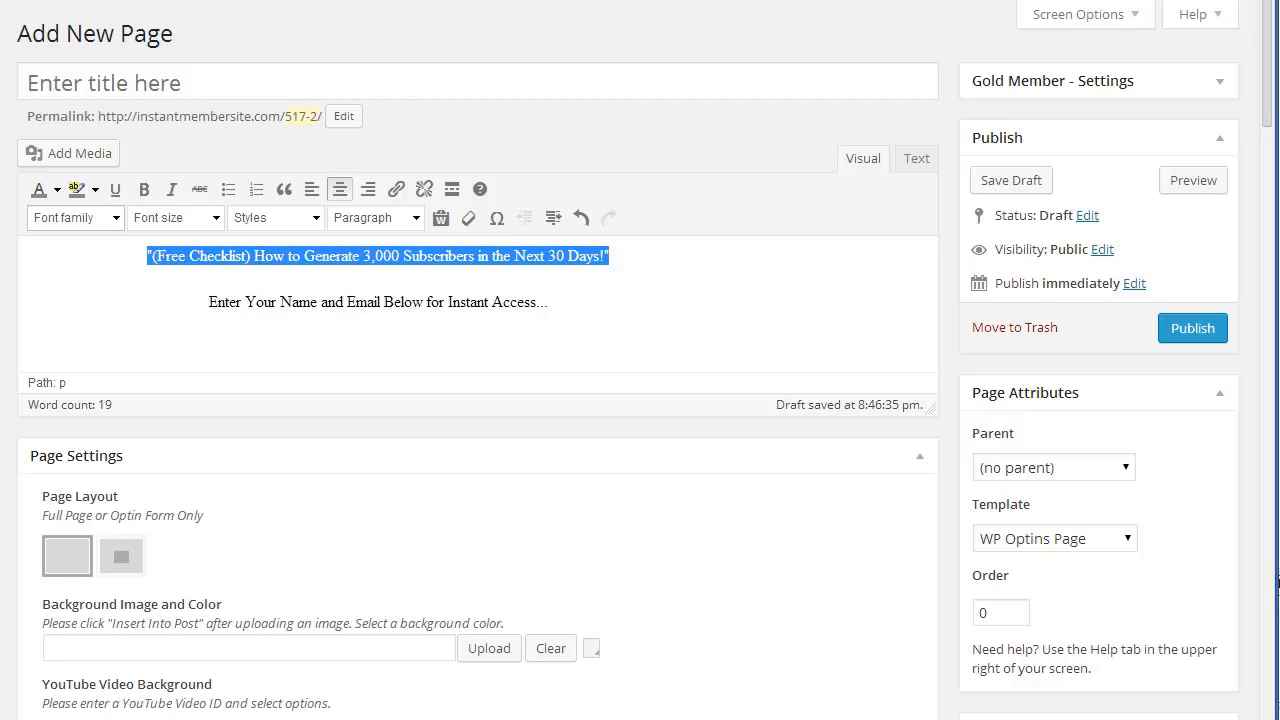
left_click(72, 217)
left_click(74, 217)
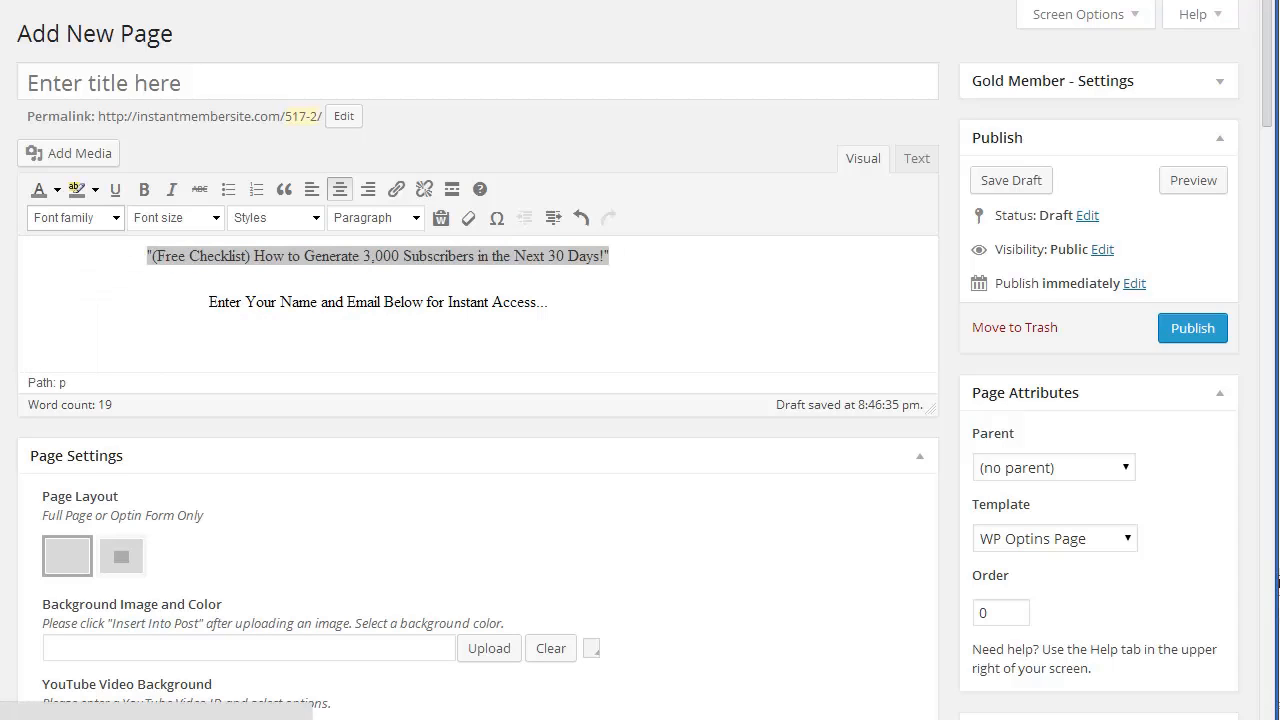
left_click(174, 217)
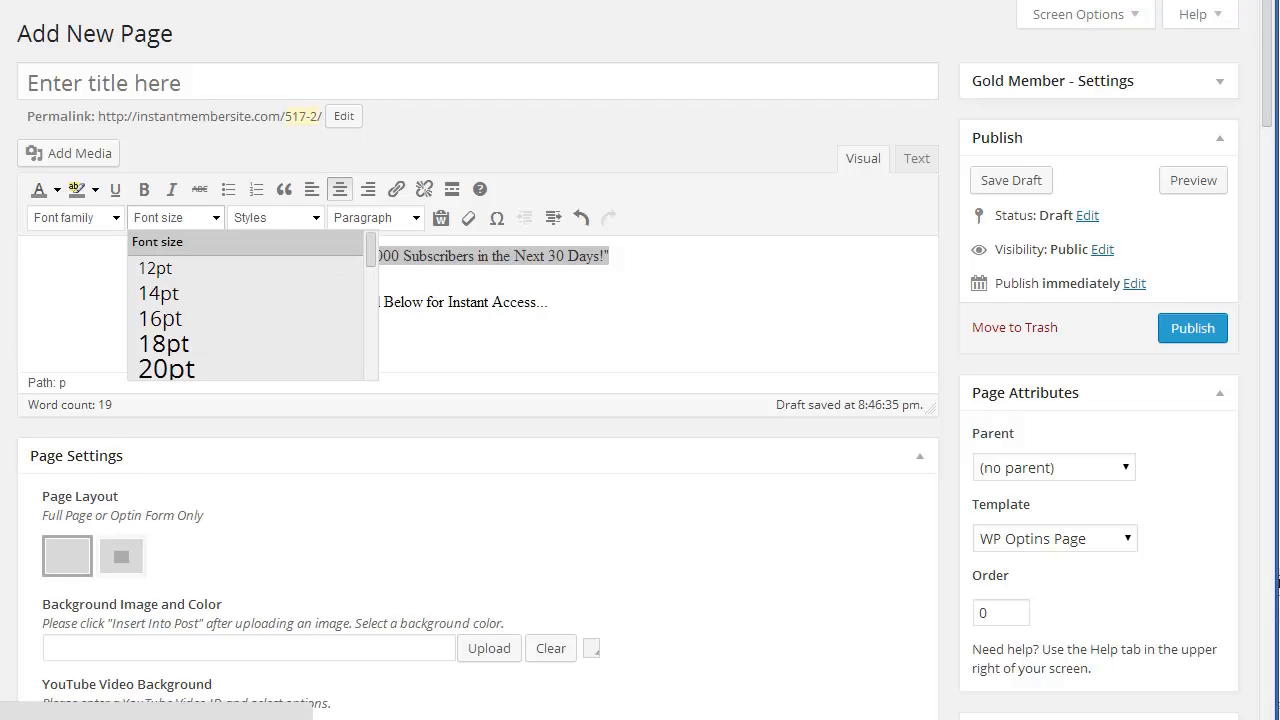
left_click(164, 343)
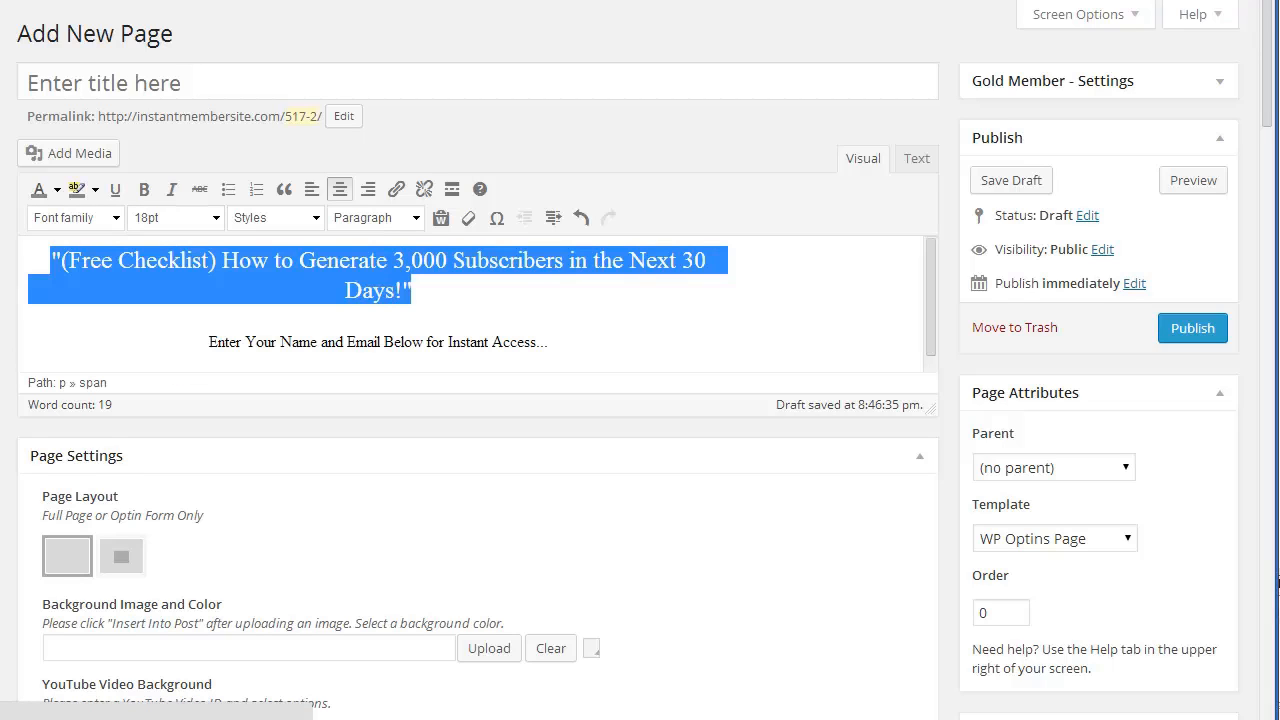
left_click(275, 217)
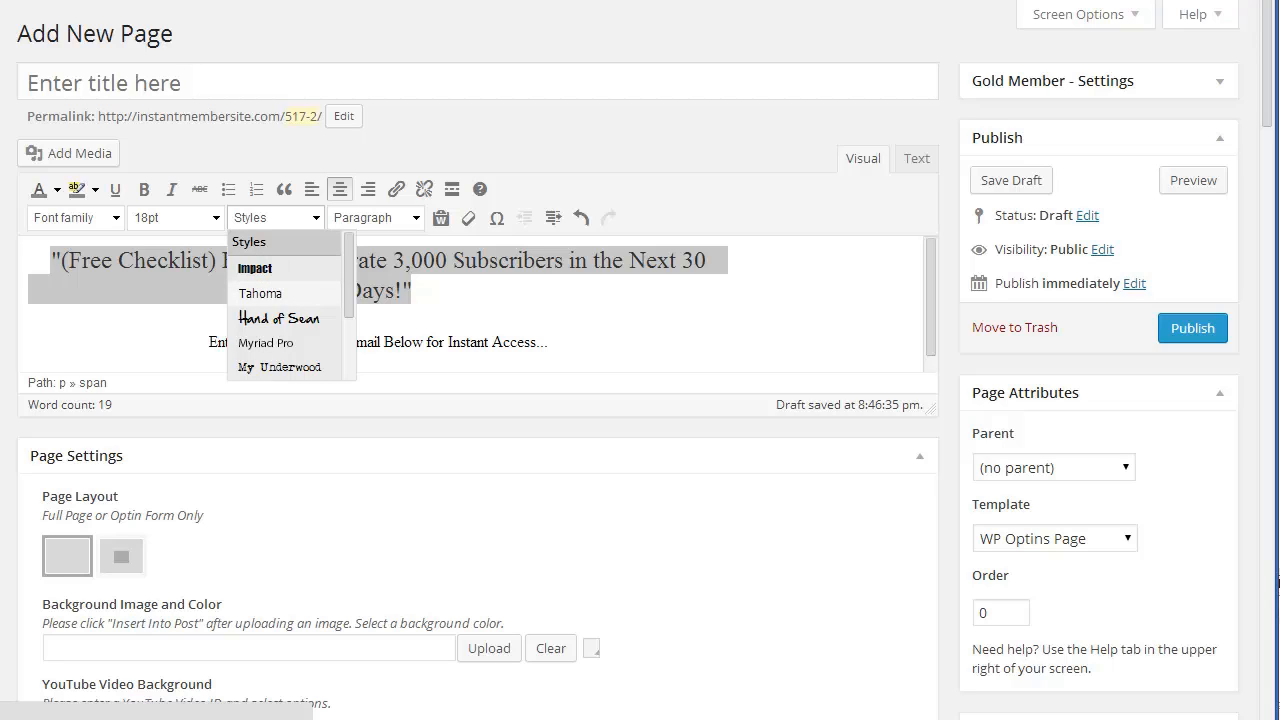
left_click(260, 293)
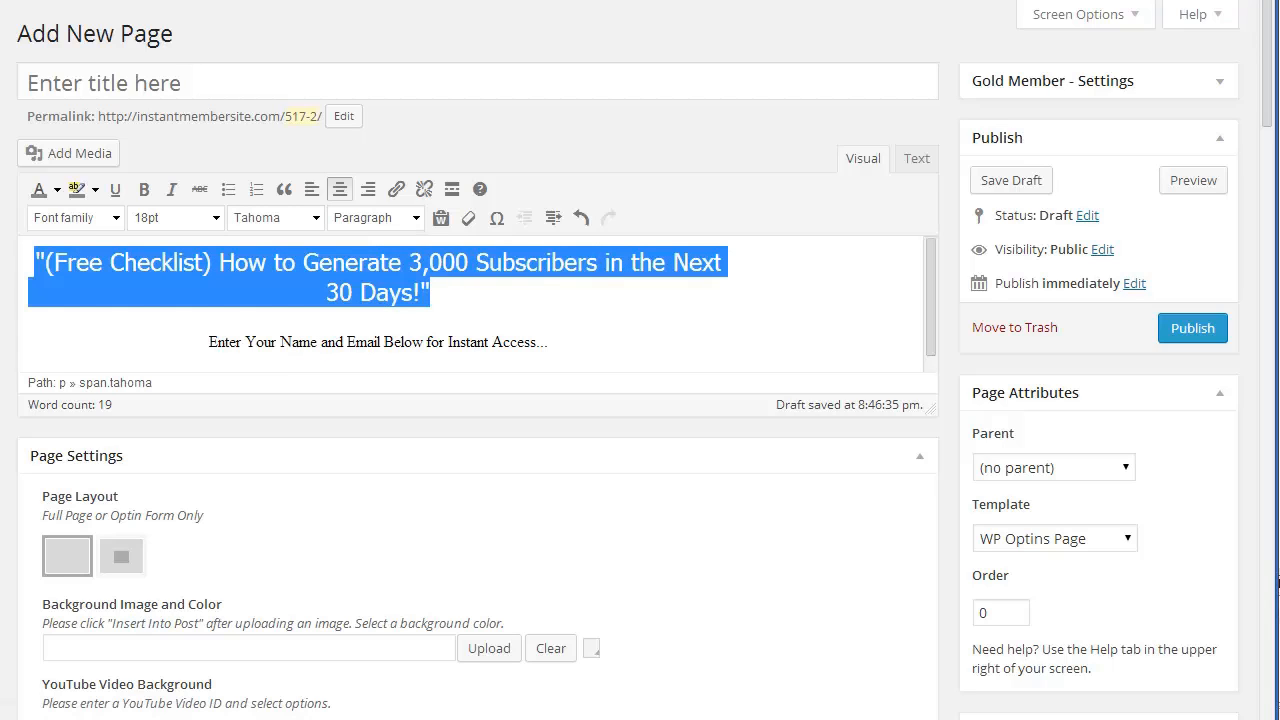
left_click(144, 189)
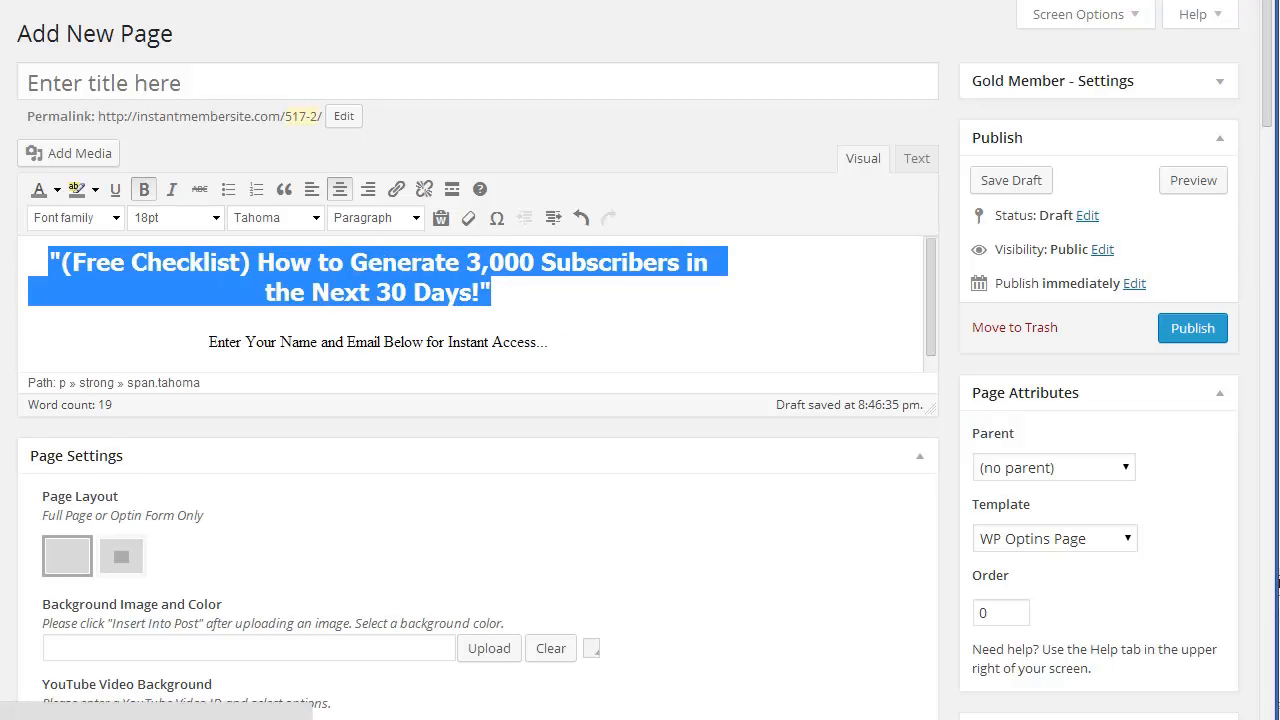
- Change the font family of the "Enter Your Name and Email Below for Instant Access..." line to Arial
left_click_drag(208, 342, 547, 342)
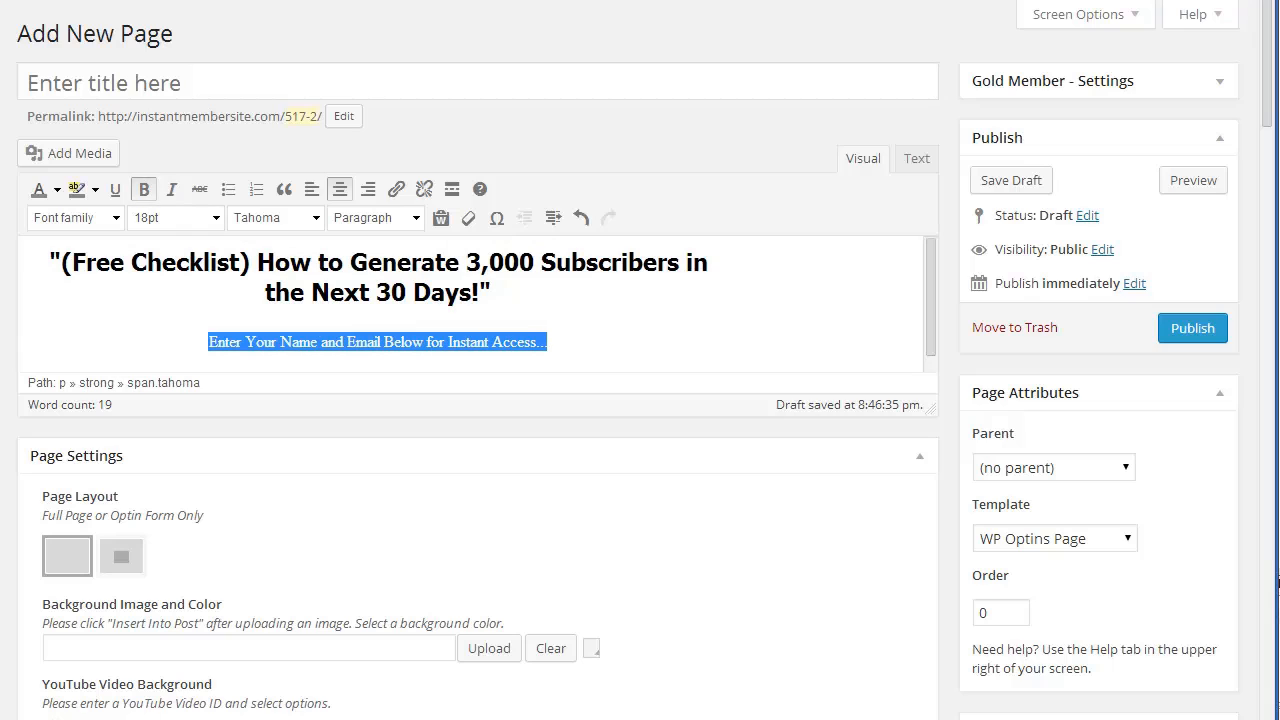
left_click(75, 217)
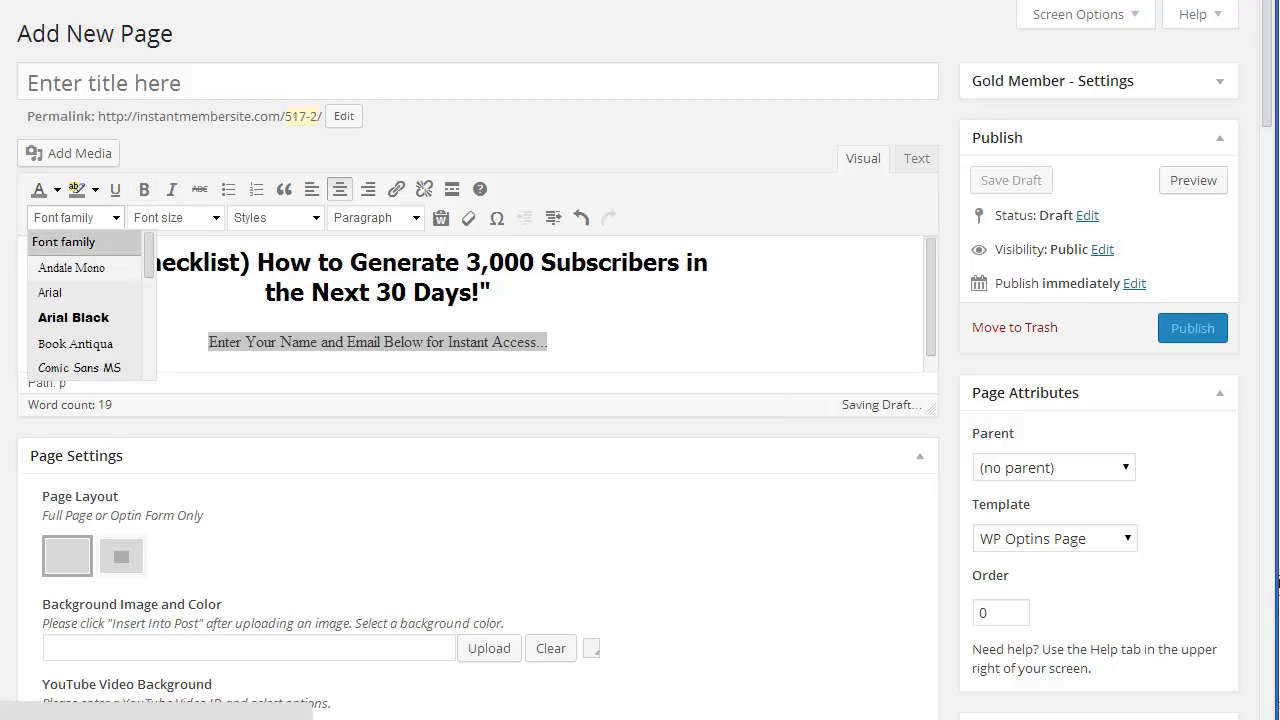
left_click(52, 296)
left_click(473, 342)
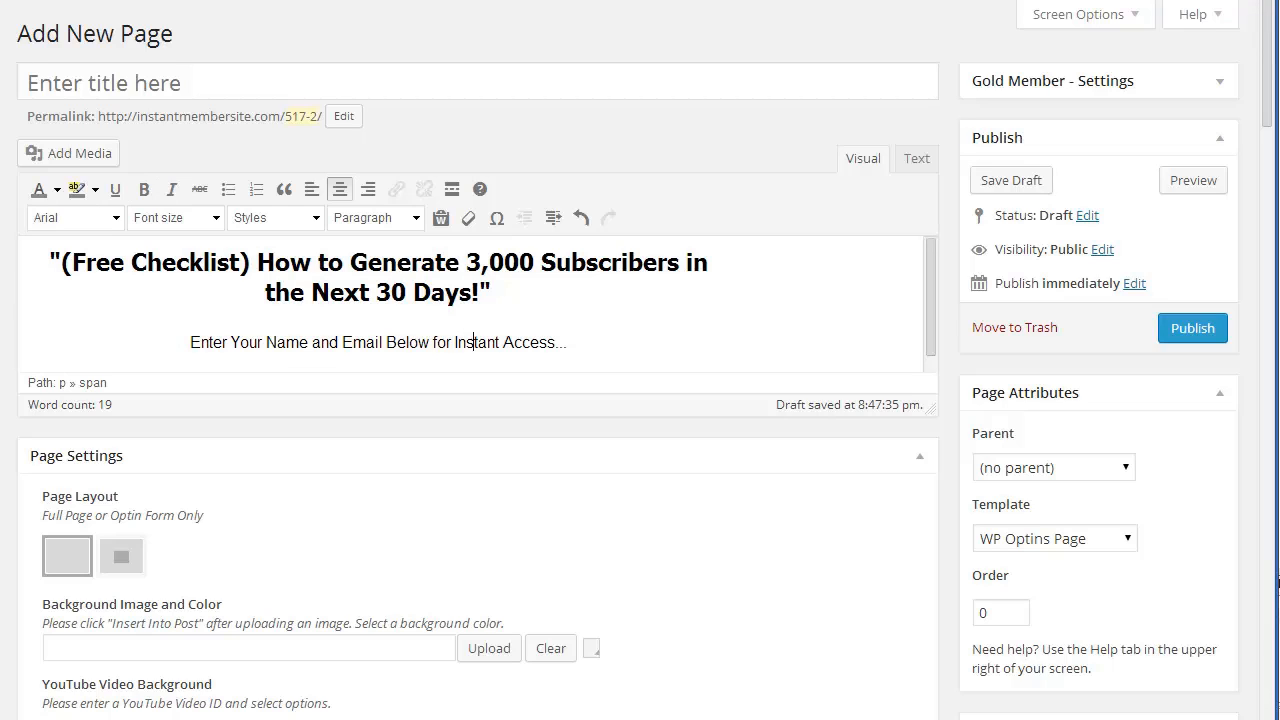
- Title the page "Free Checklist" and set its permalink slug to freechecklist
left_click(104, 83)
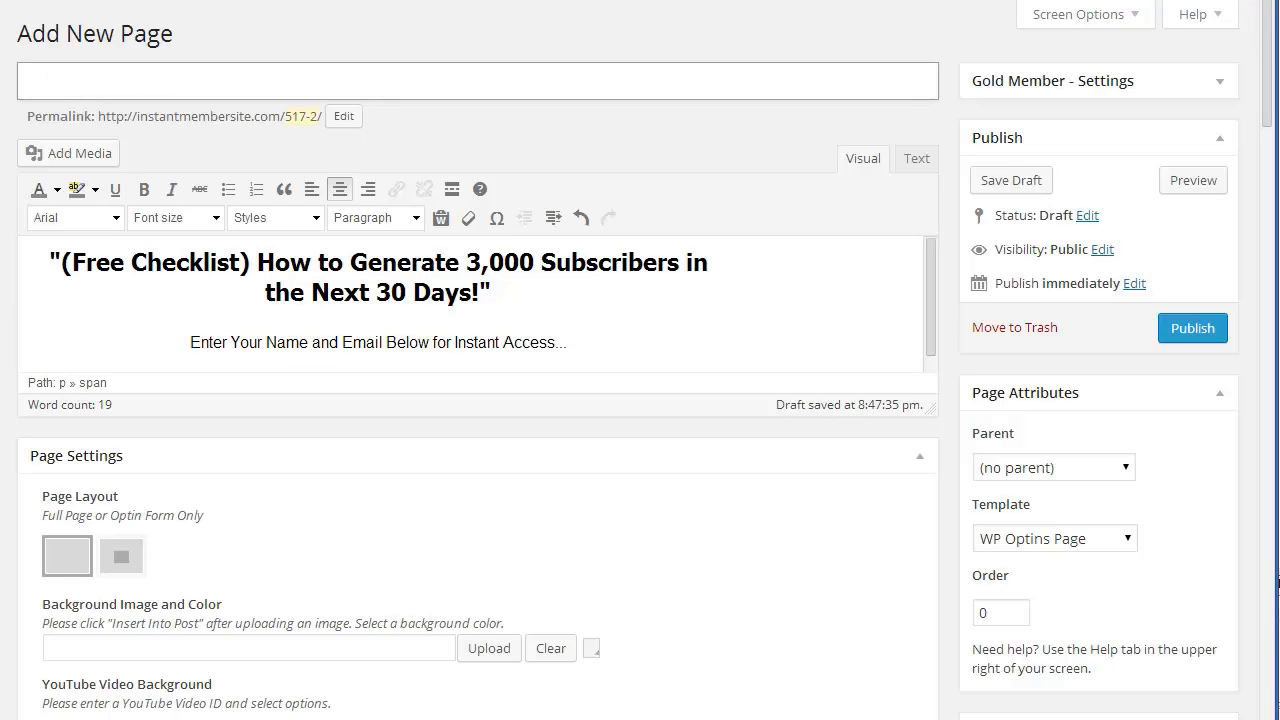
type("Free Checklist")
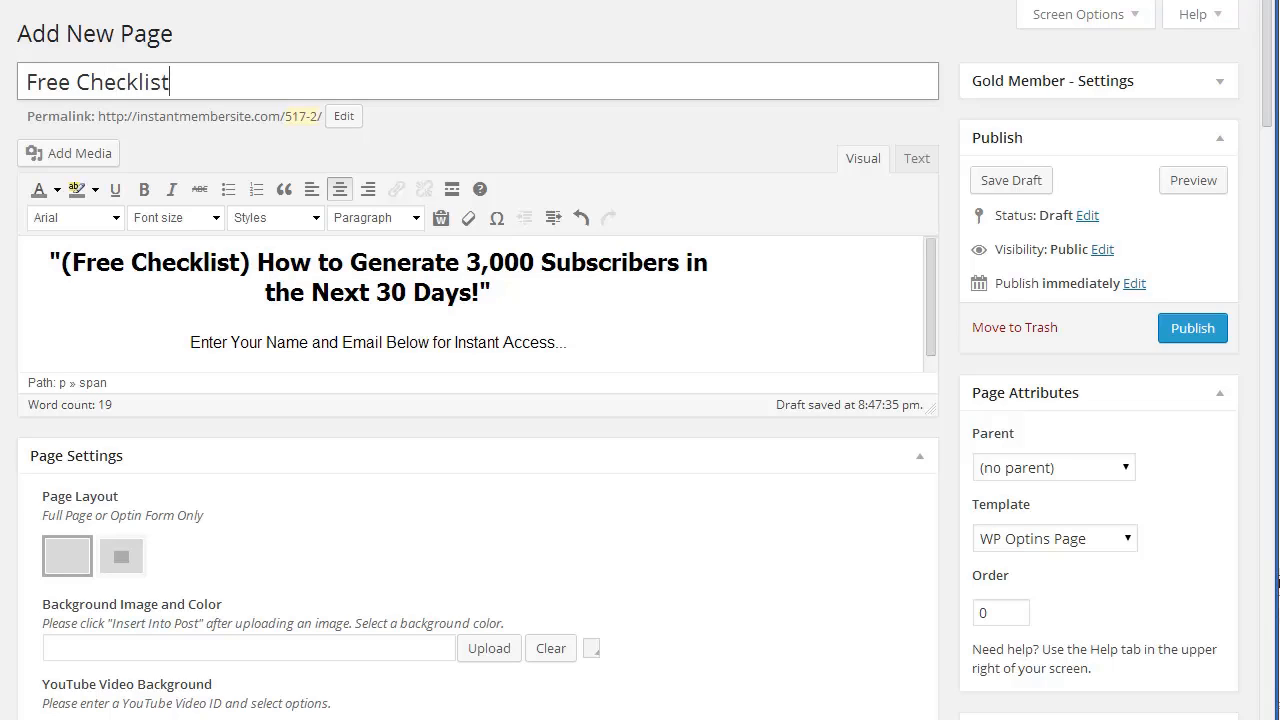
left_click(344, 116)
type("free")
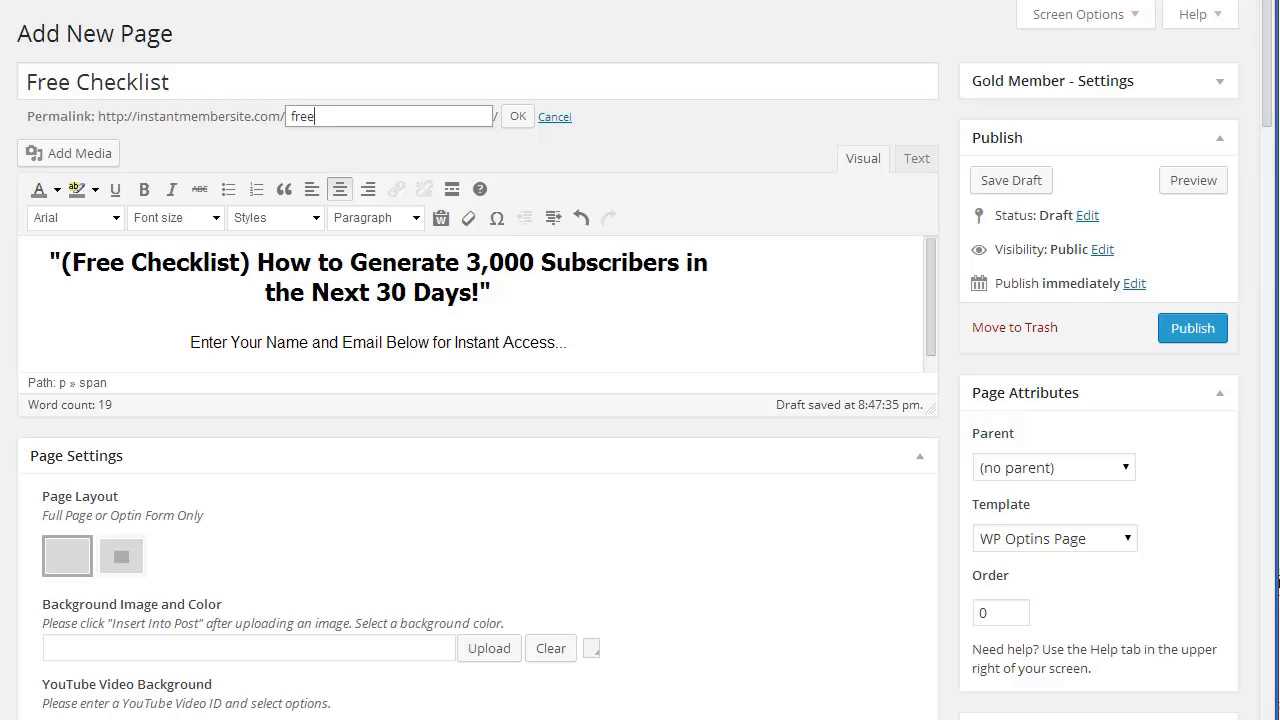
type("checklist")
left_click(517, 116)
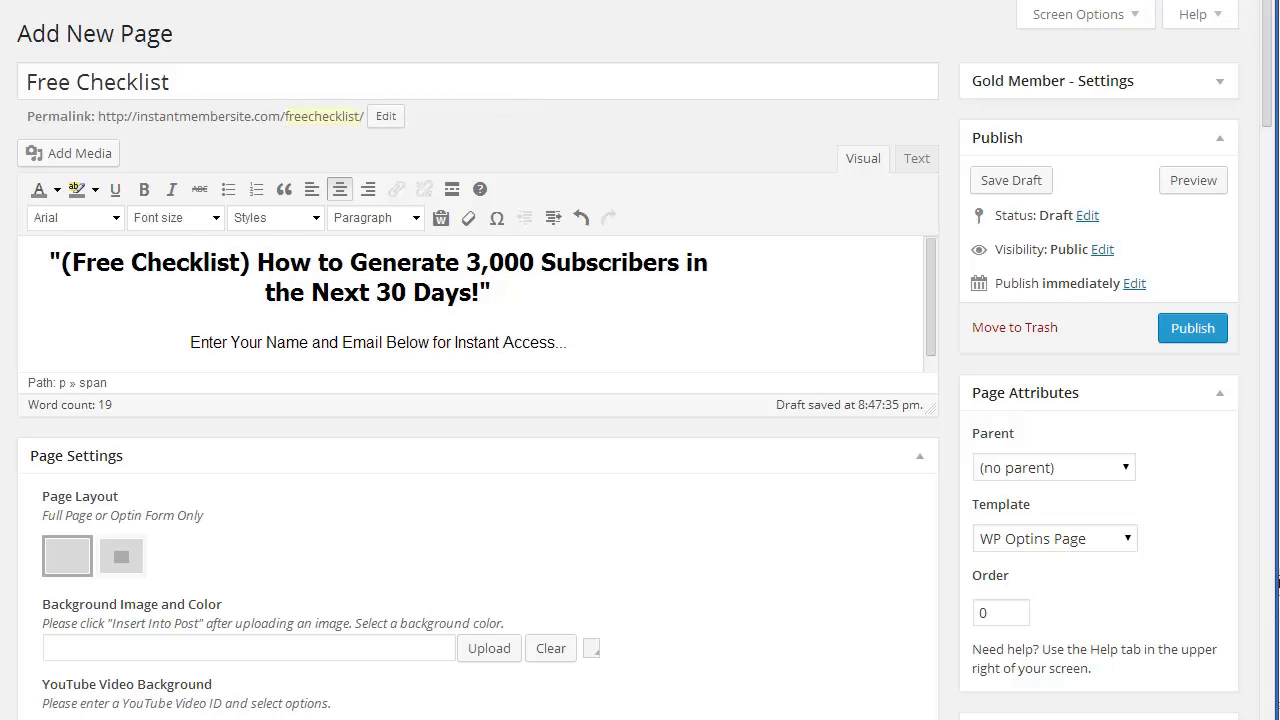
- Choose the Optin Form Only page layout in the page settings
scroll(640, 360, "down", 2)
scroll(640, 360, "down", 1)
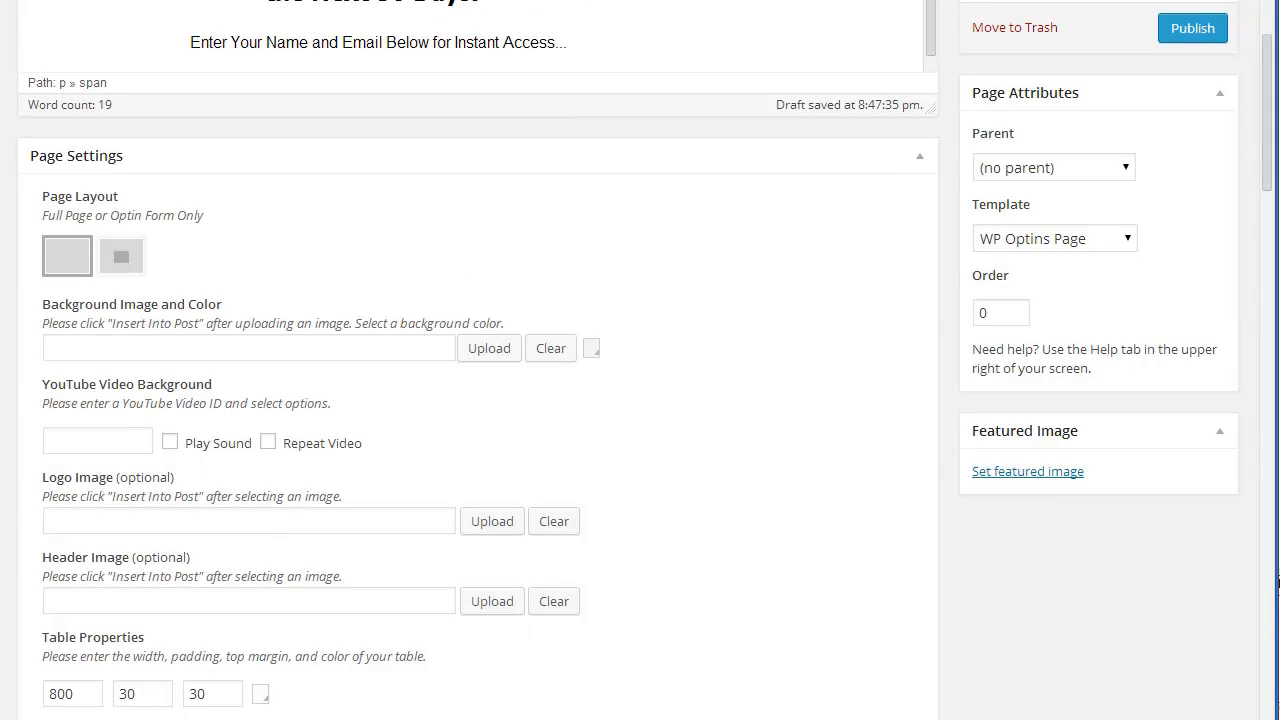
left_click(121, 257)
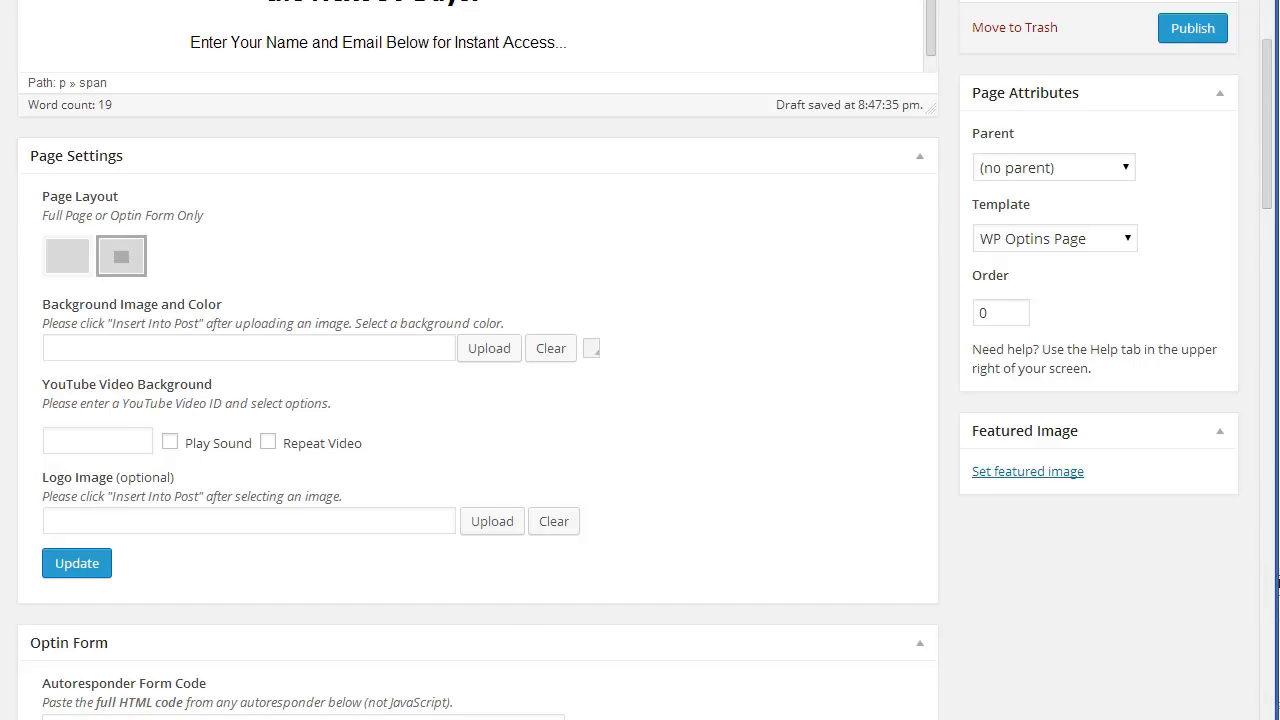
- Insert the full-size Media Library image whose name begins with p7jA35ff1jwkNK as the page's background image and update the page
scroll(489, 400, "up", 1)
left_click(489, 448)
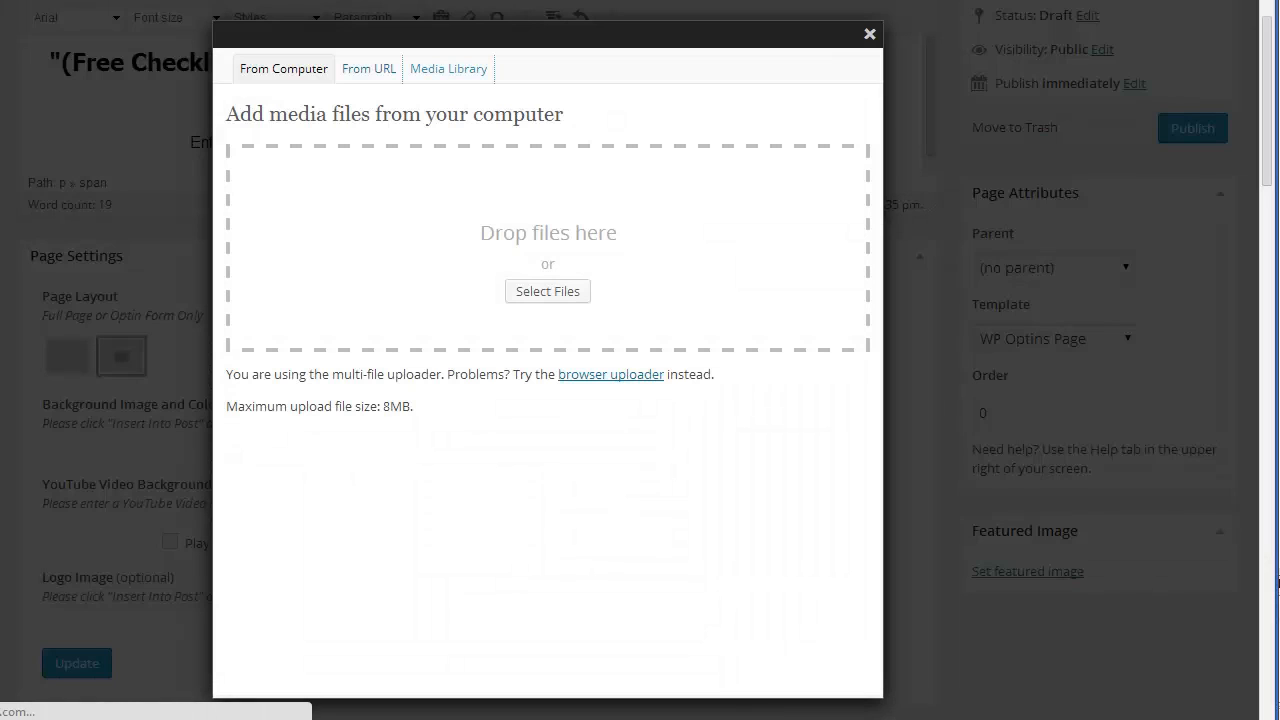
left_click(428, 69)
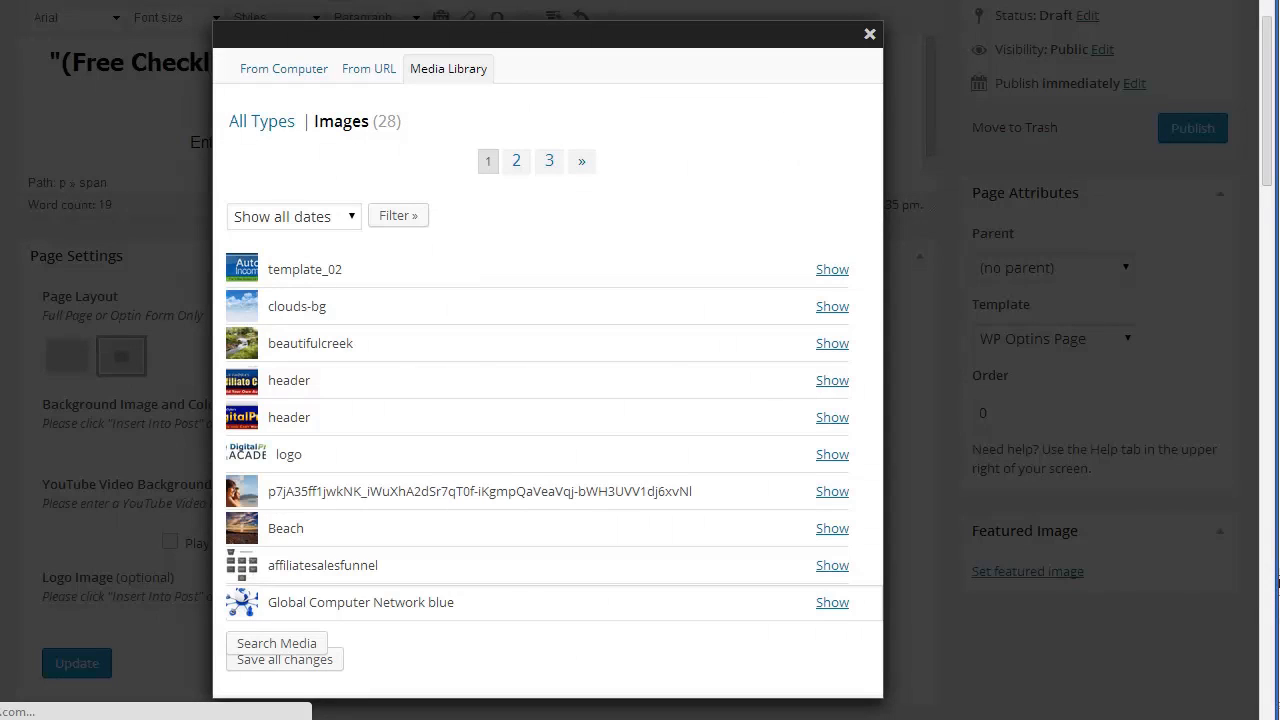
left_click(832, 491)
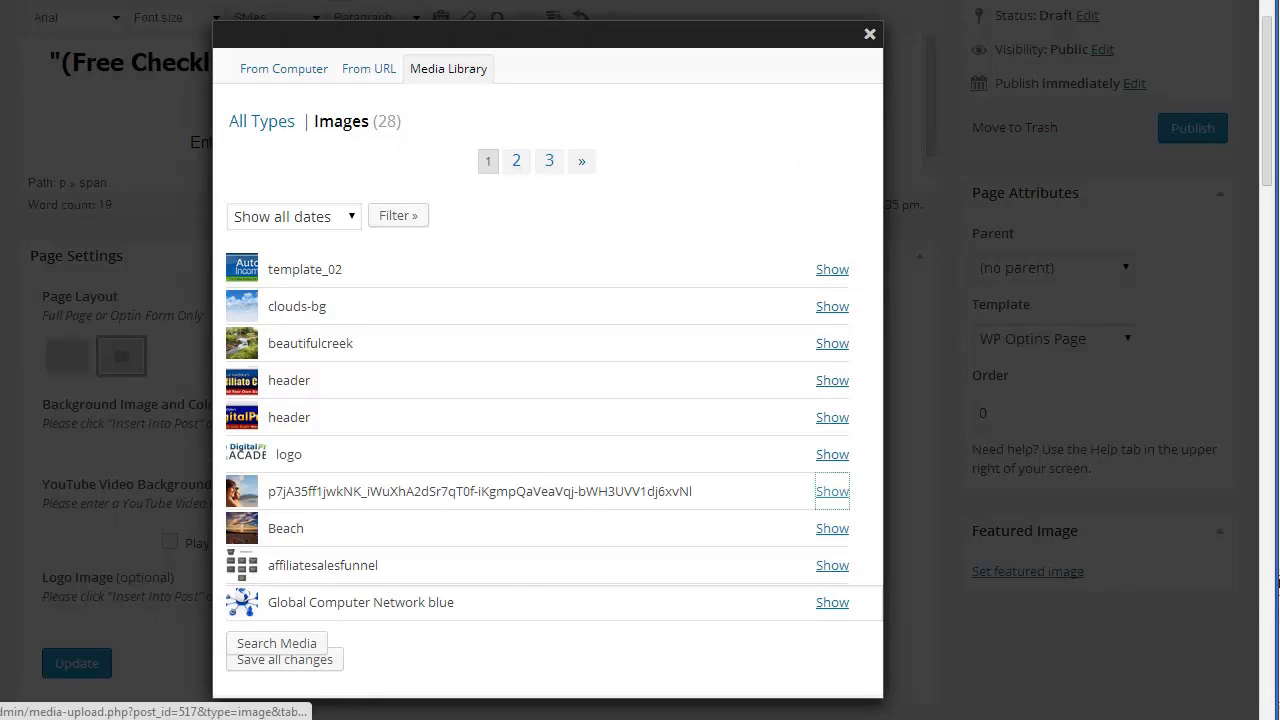
scroll(540, 400, "down", 3)
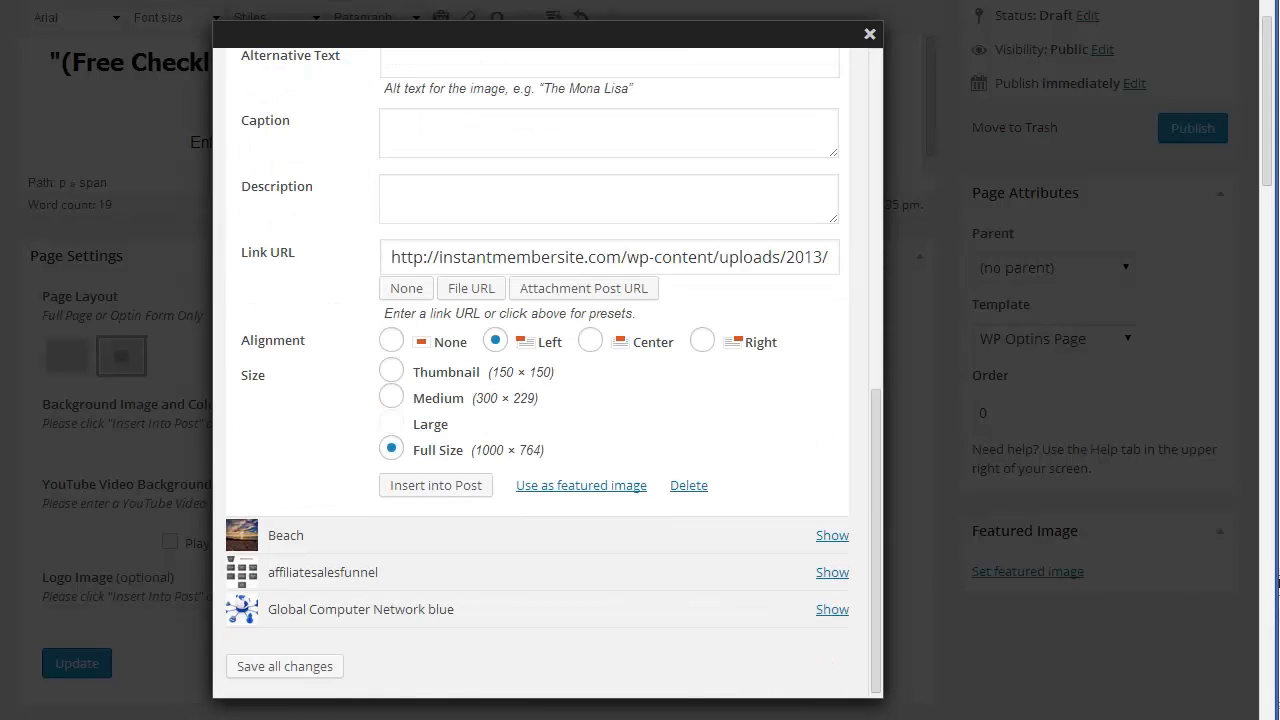
left_click(435, 485)
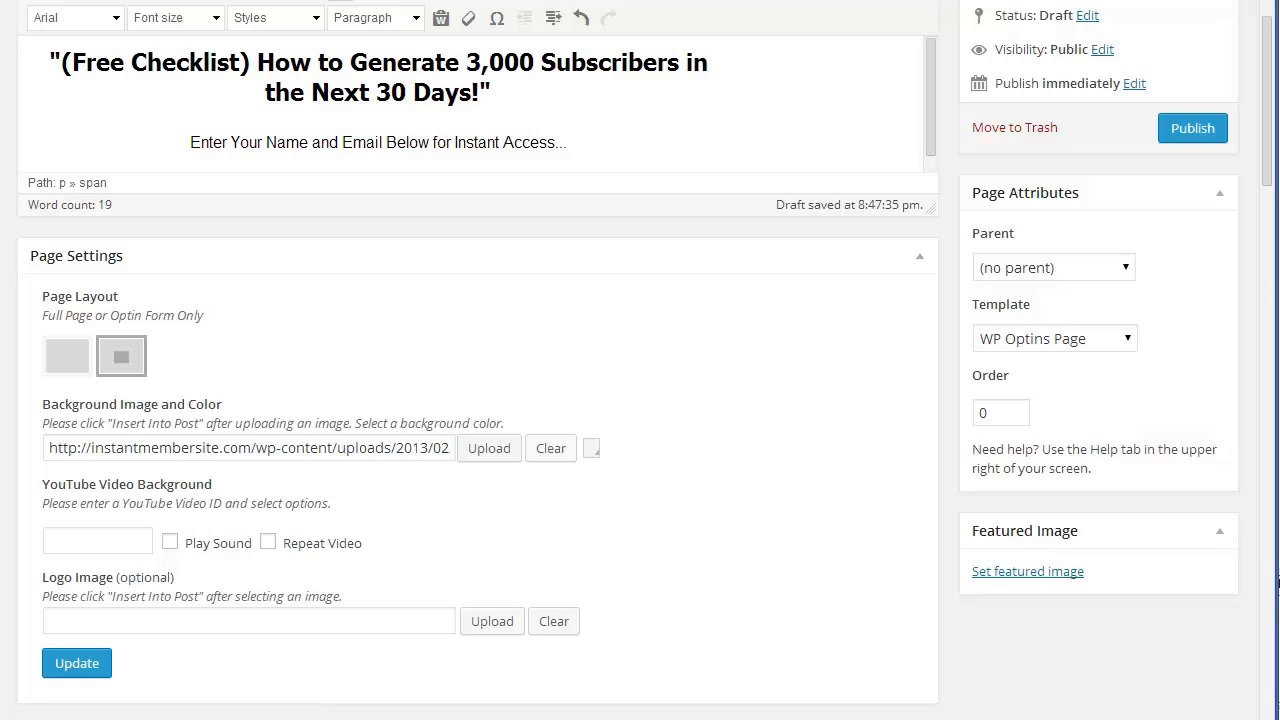
left_click(77, 663)
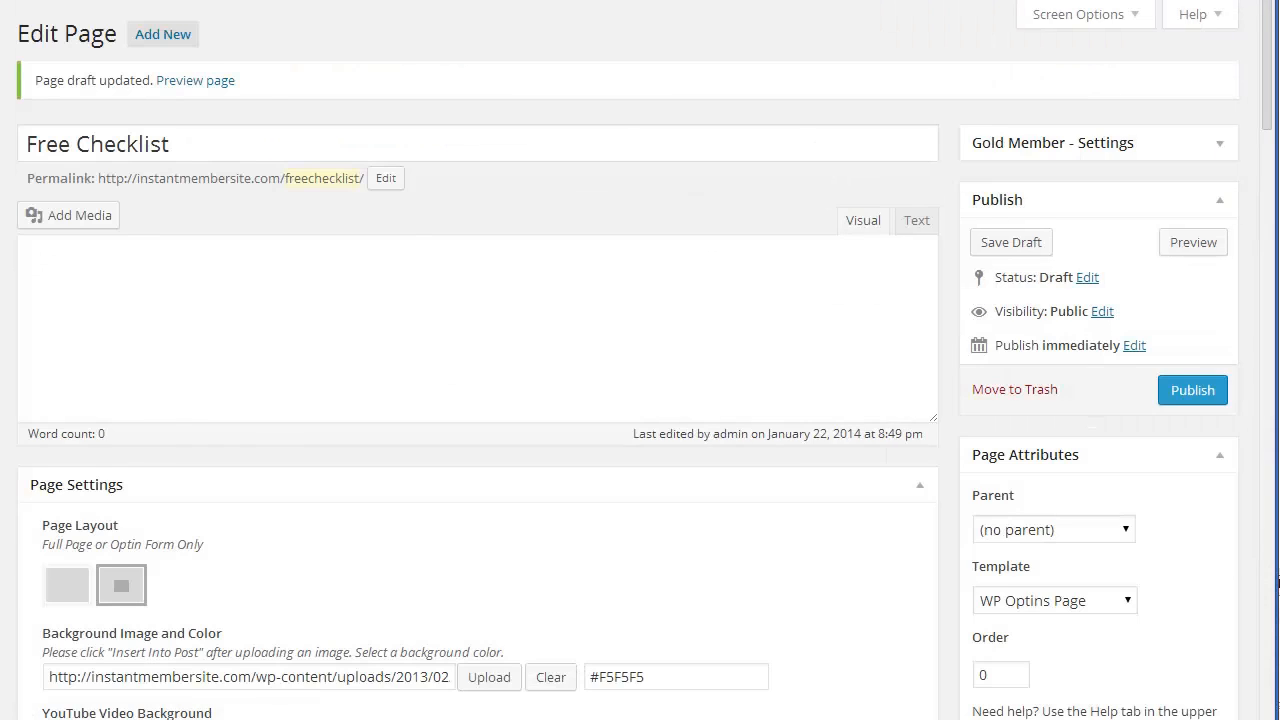
- Switch to AWeber, save the sign-up form design with its Name and Email fields, and continue to the form's Settings step
scroll(640, 400, "down", 4)
scroll(478, 400, "down", 4)
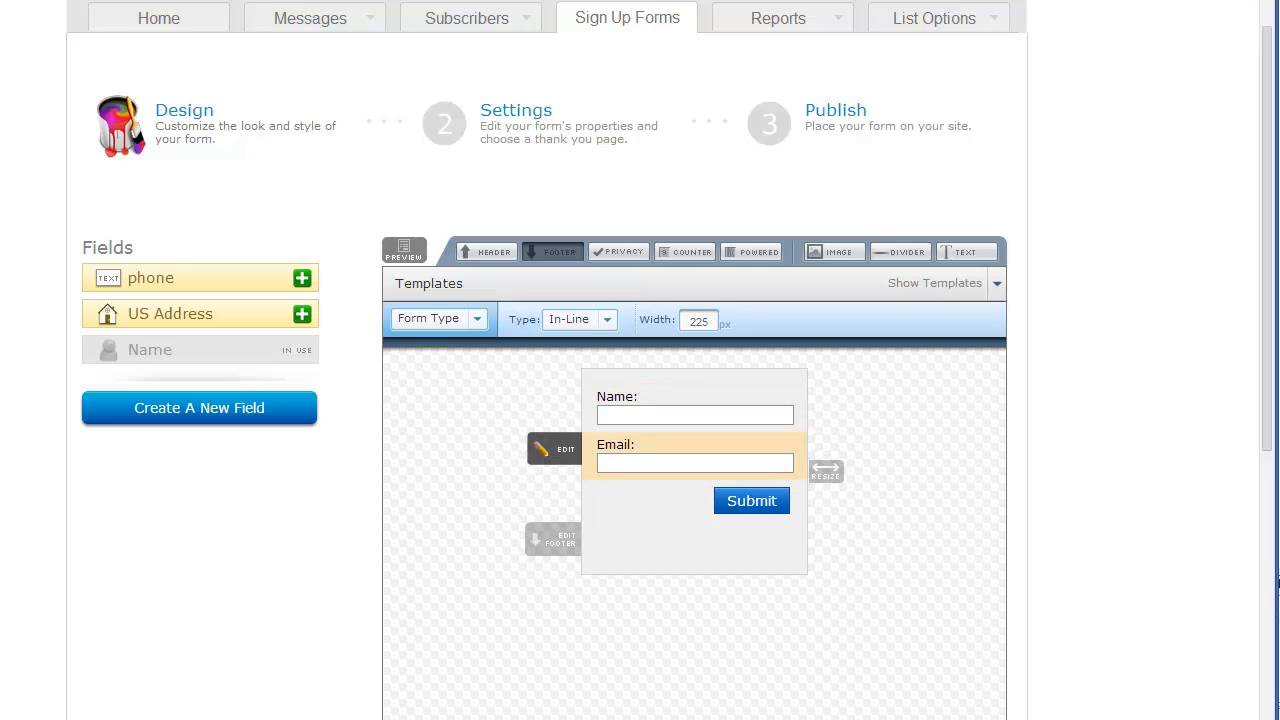
scroll(690, 455, "down", 3)
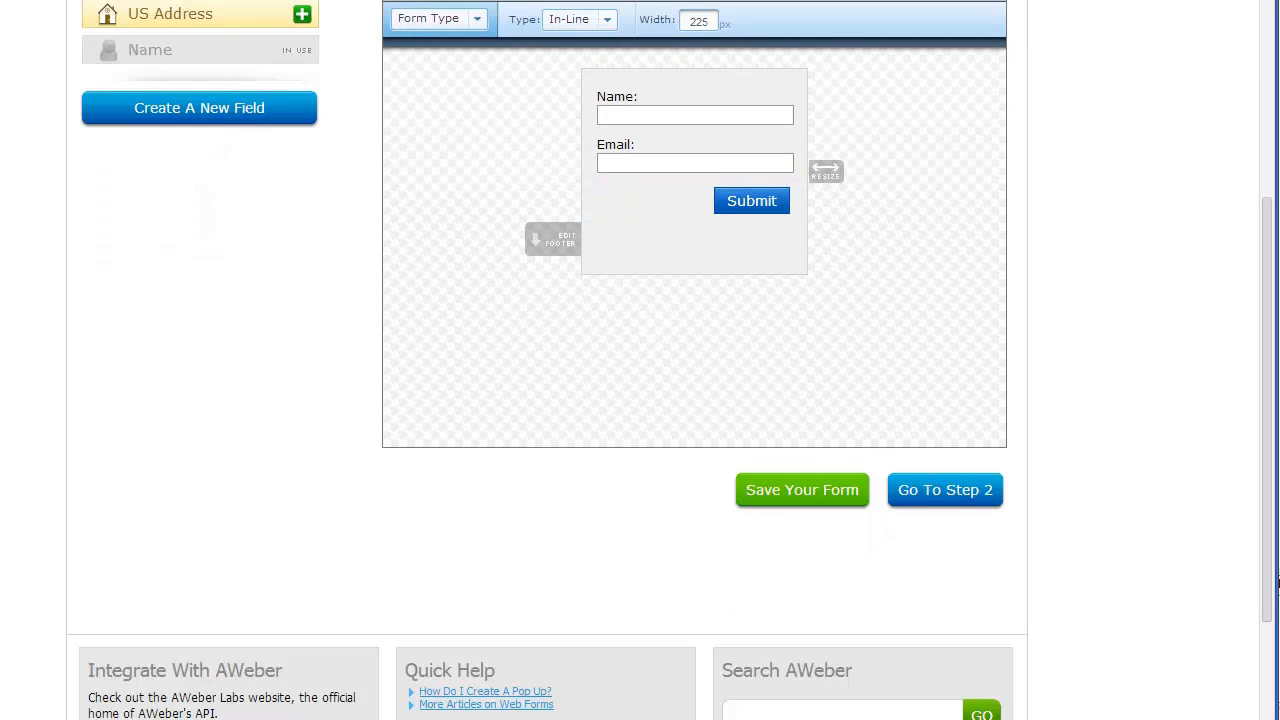
left_click(802, 490)
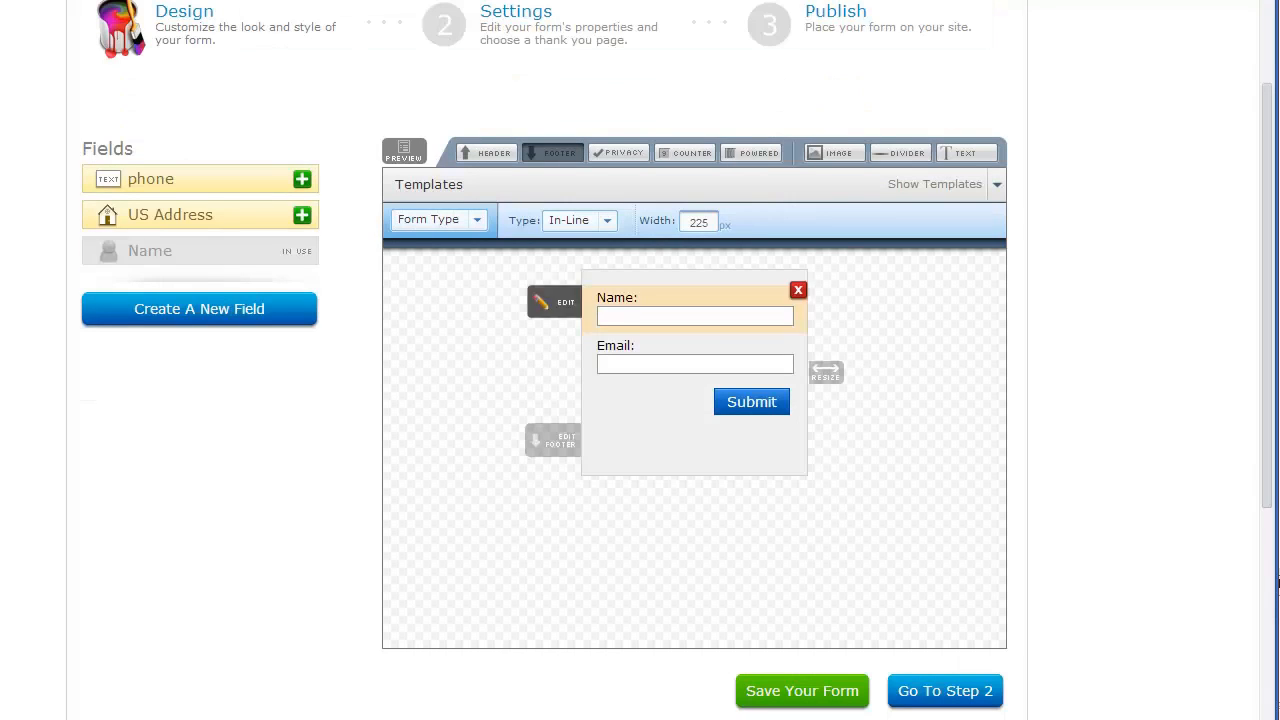
left_click(944, 691)
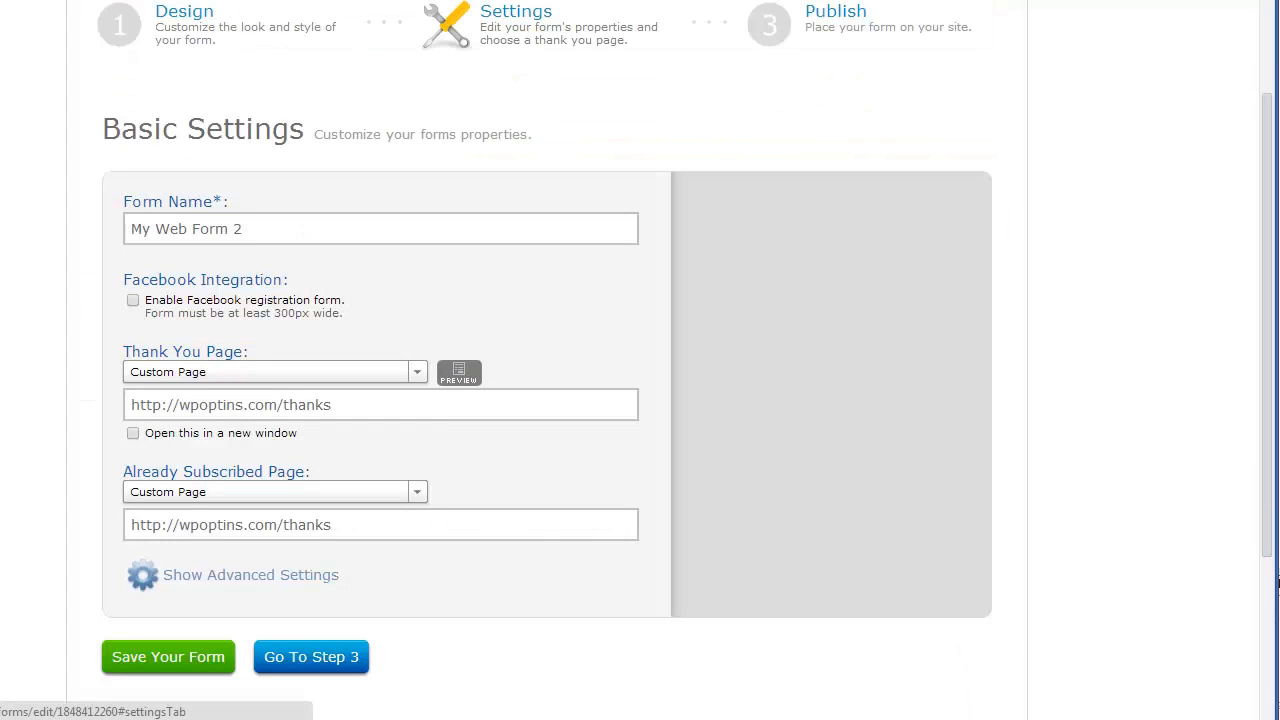
scroll(546, 400, "down", 1)
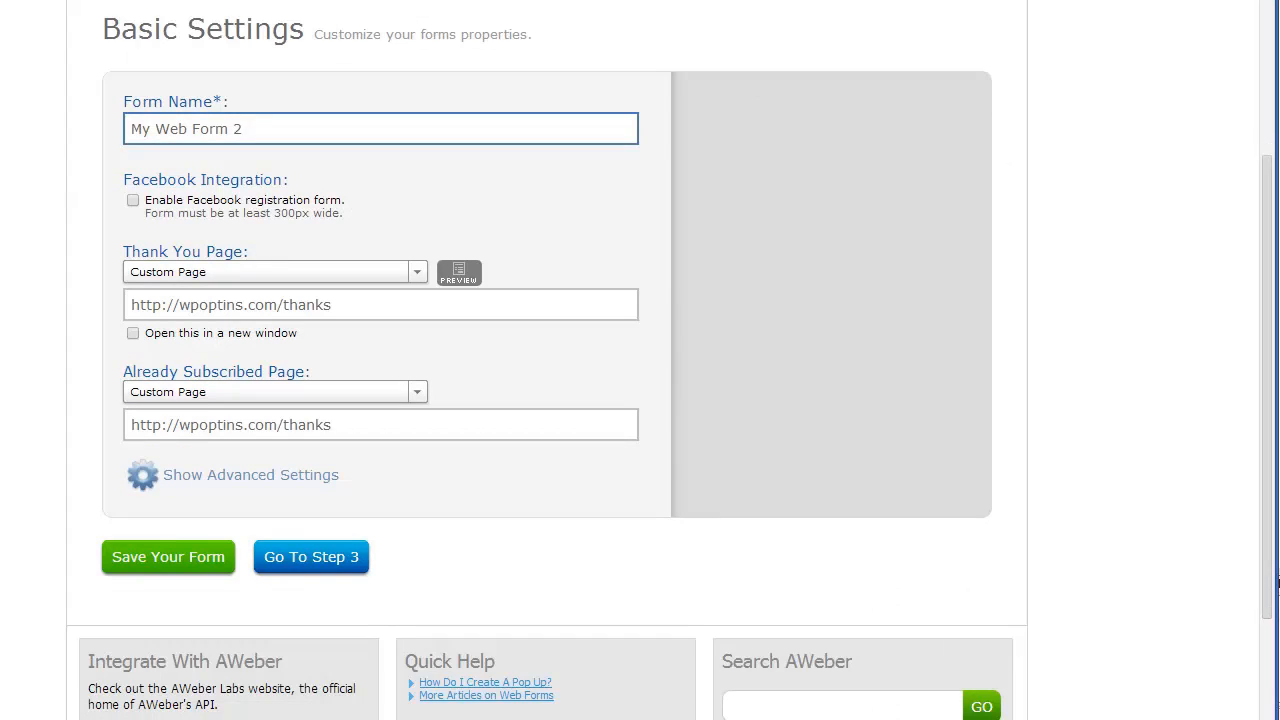
left_click(381, 305)
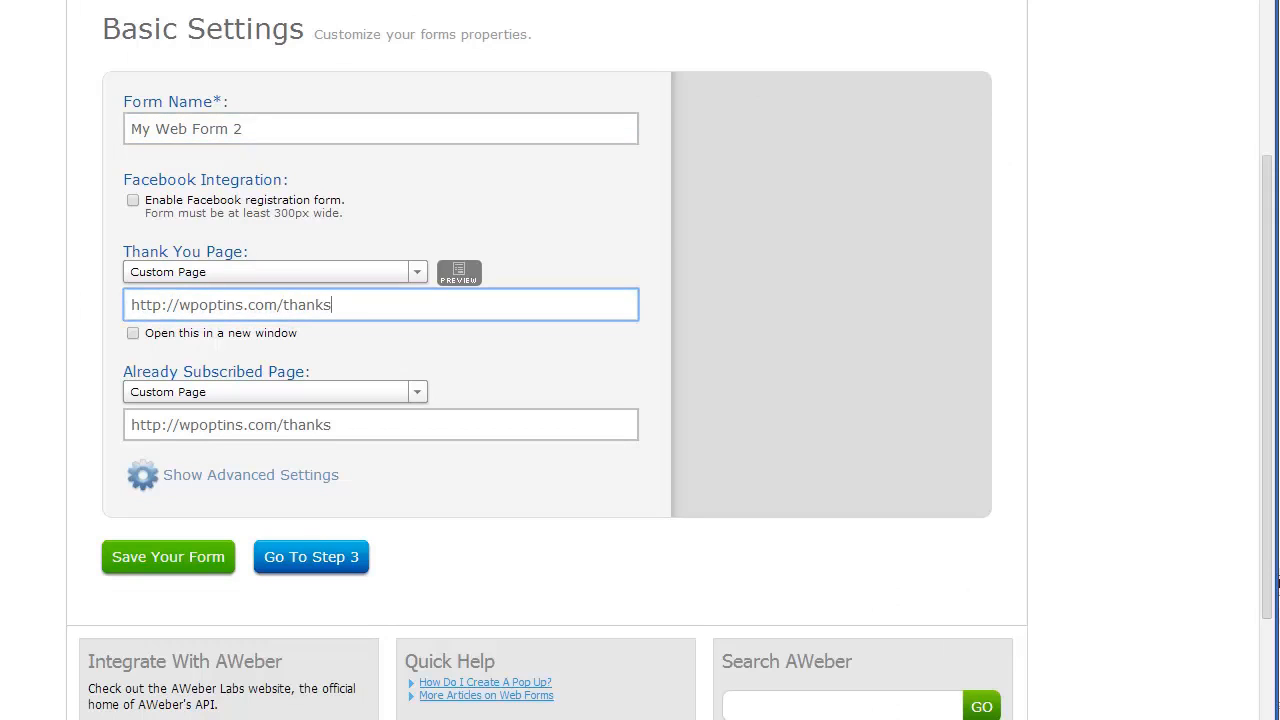
key("ctrl+a")
type("http://instantmembersite.com/conversionpage")
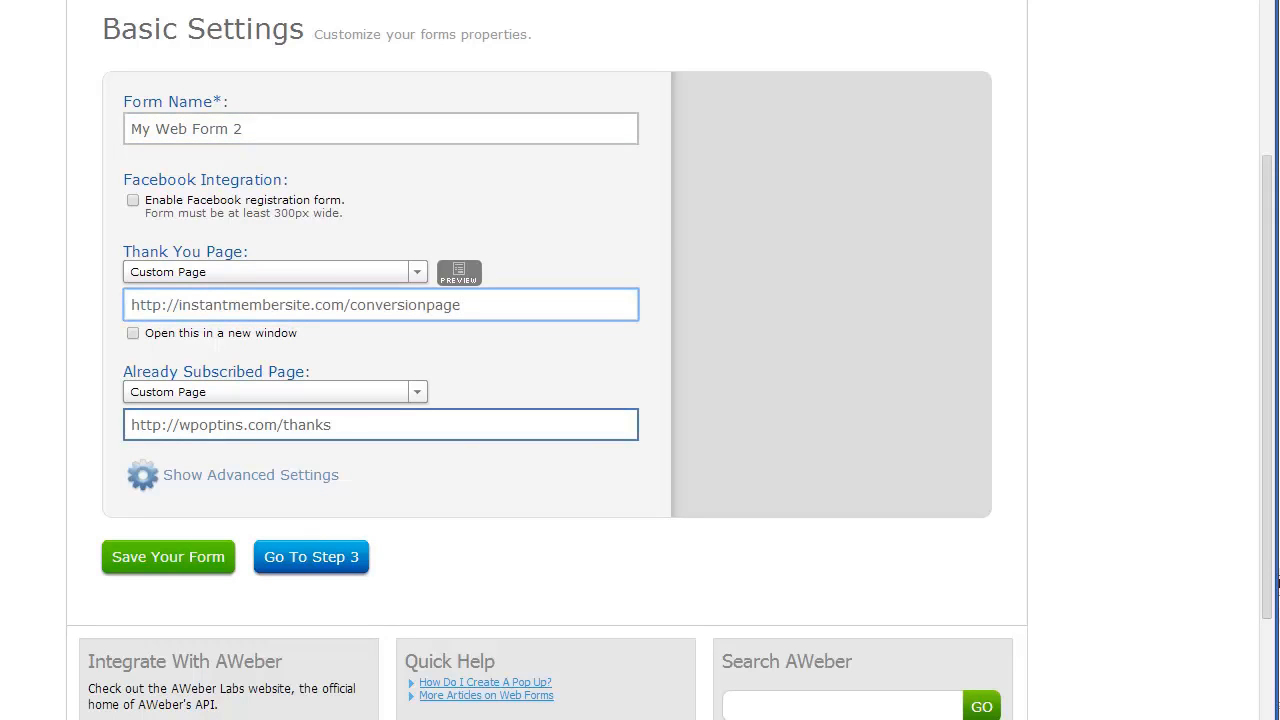
left_click_drag(336, 425, 128, 425)
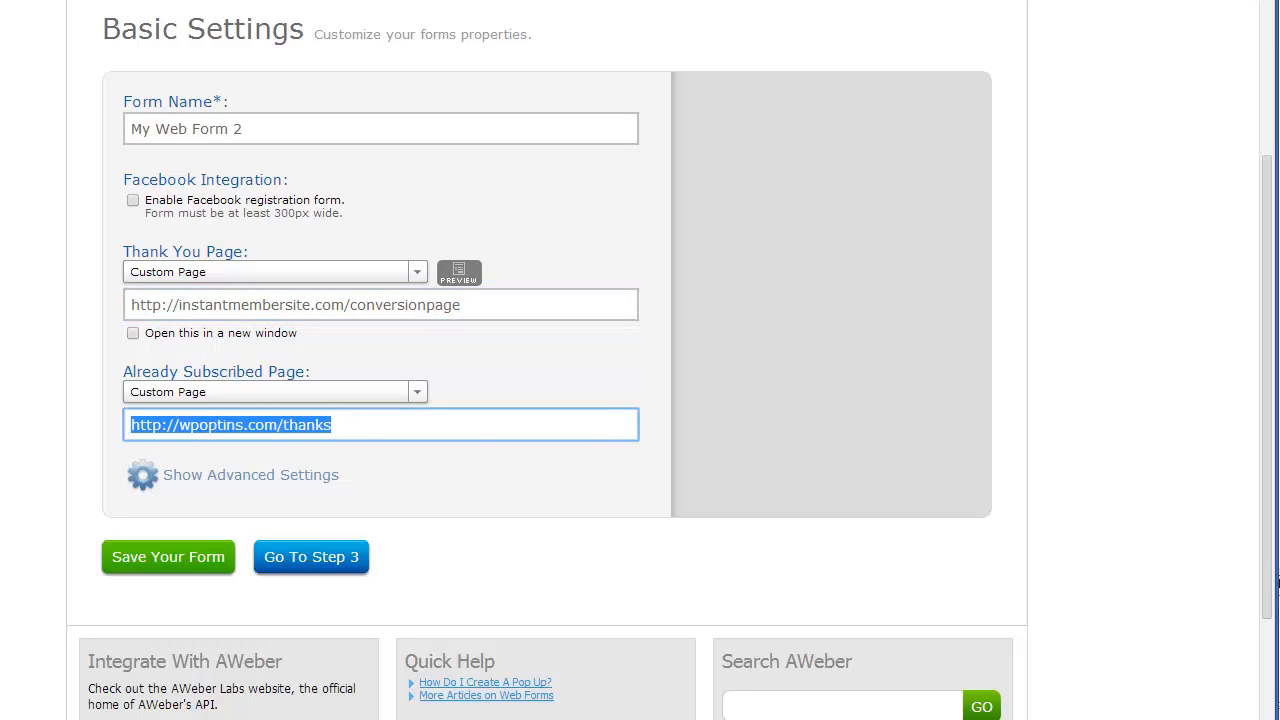
type("http://instantmembersite.com/conversionpage")
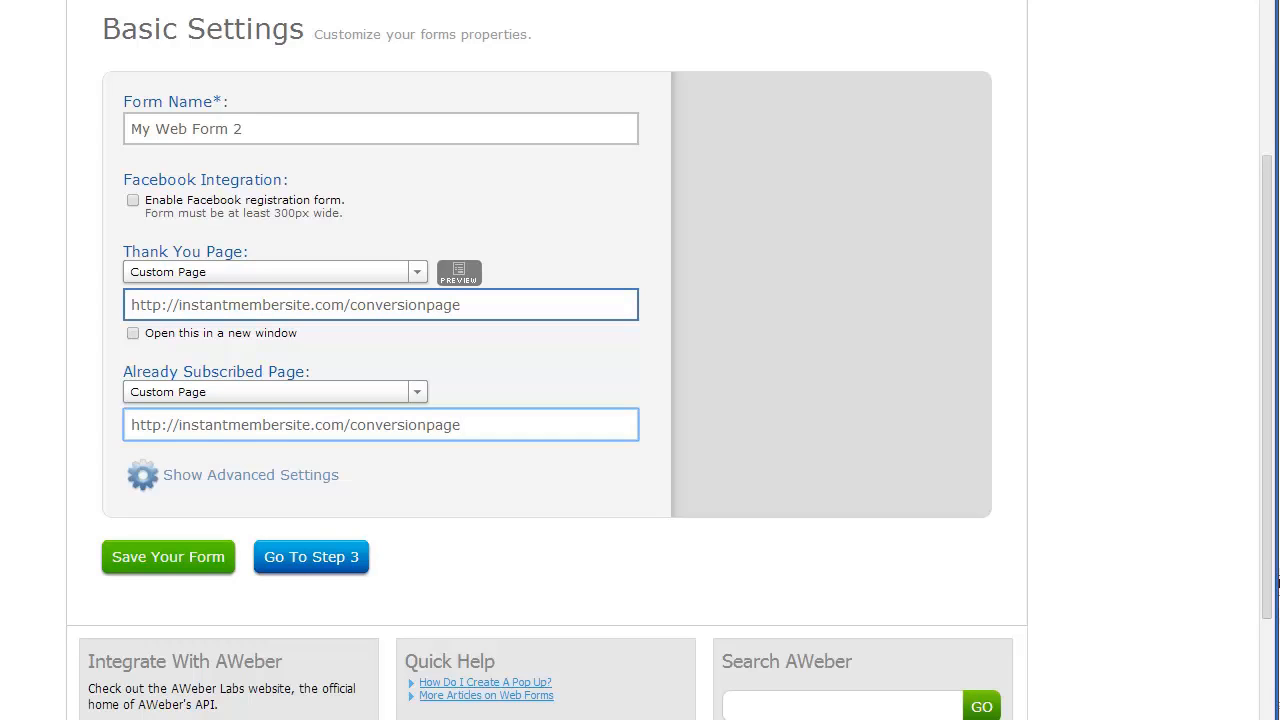
left_click(168, 557)
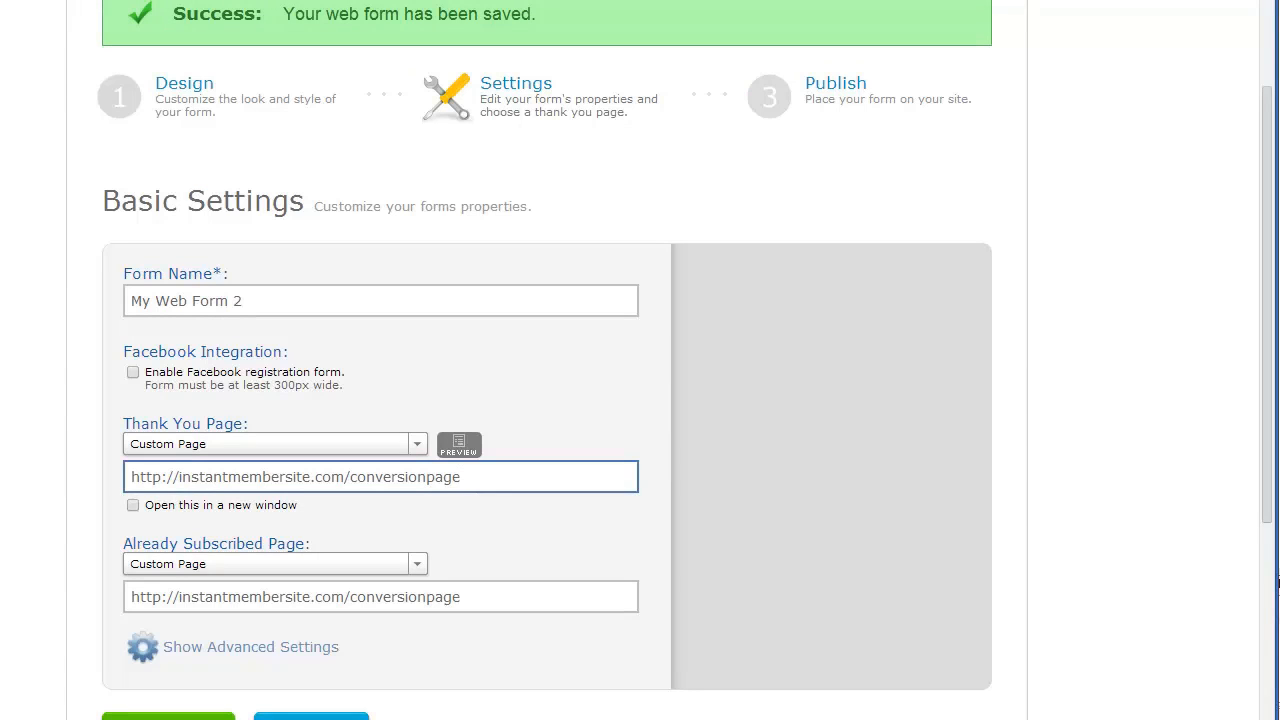
- Continue to the Publish step and choose to install the form yourself using the Raw HTML Version
scroll(546, 400, "down", 5)
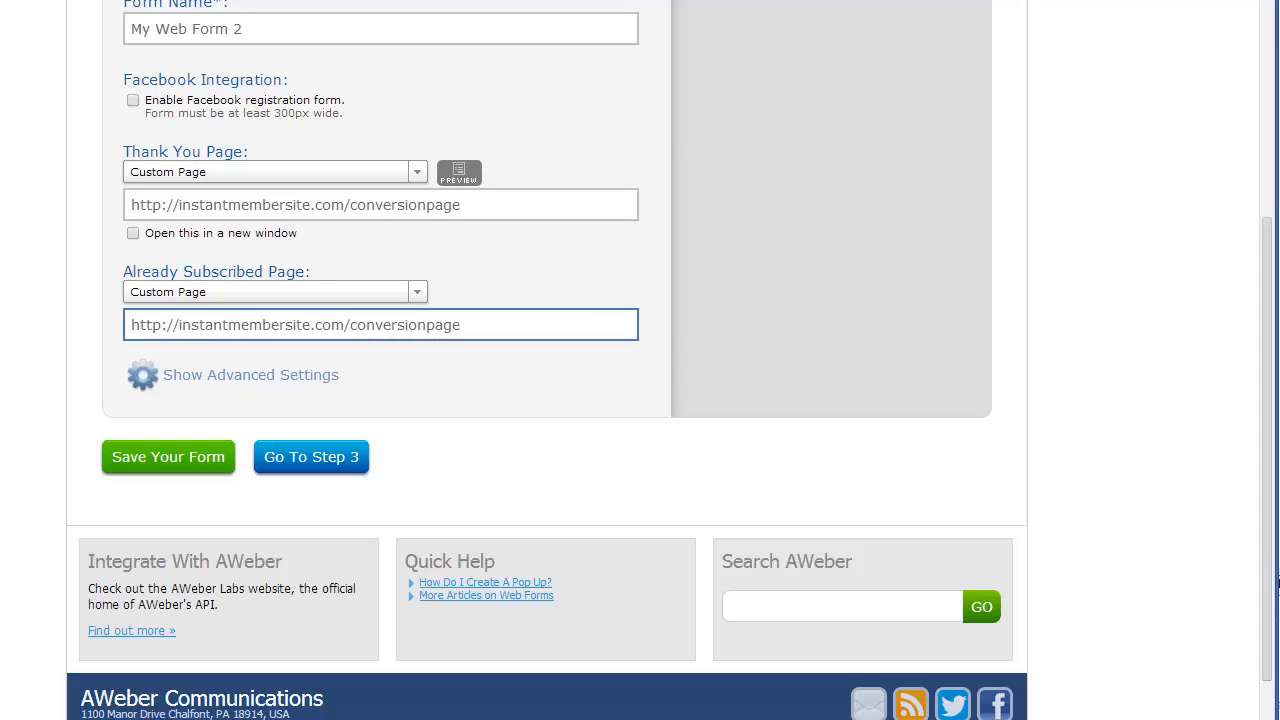
left_click(311, 456)
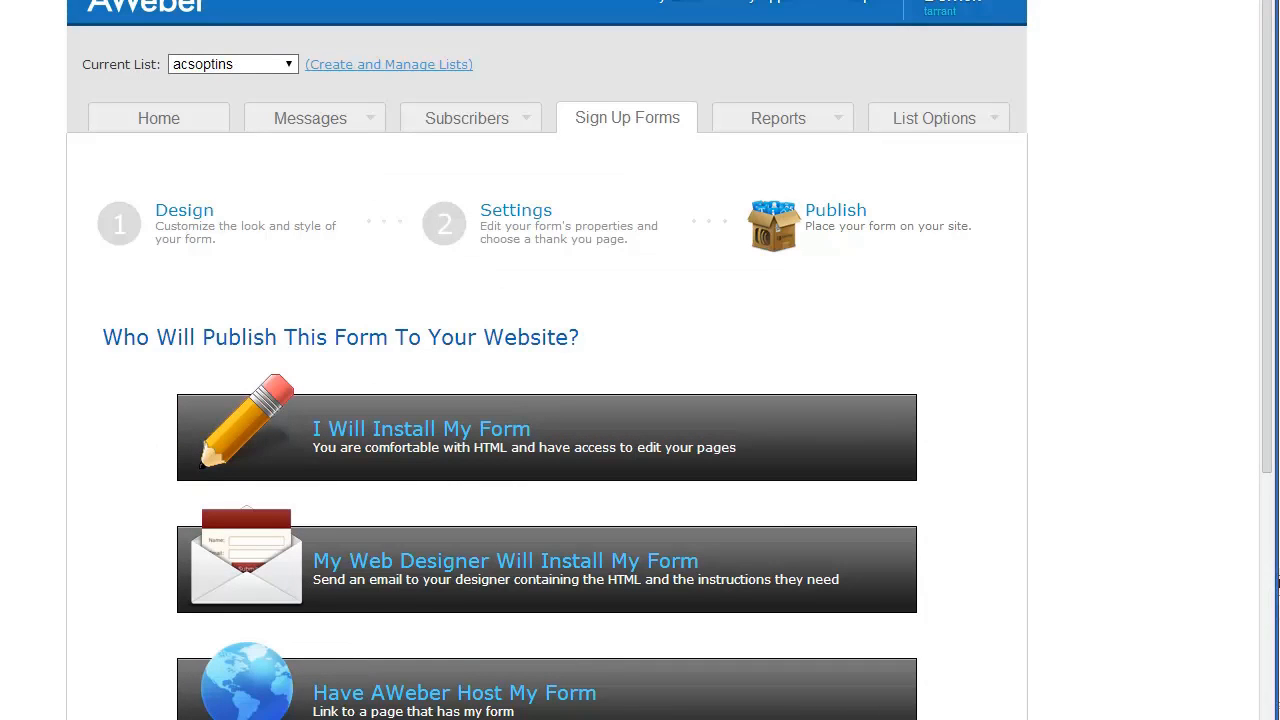
scroll(640, 400, "down", 1)
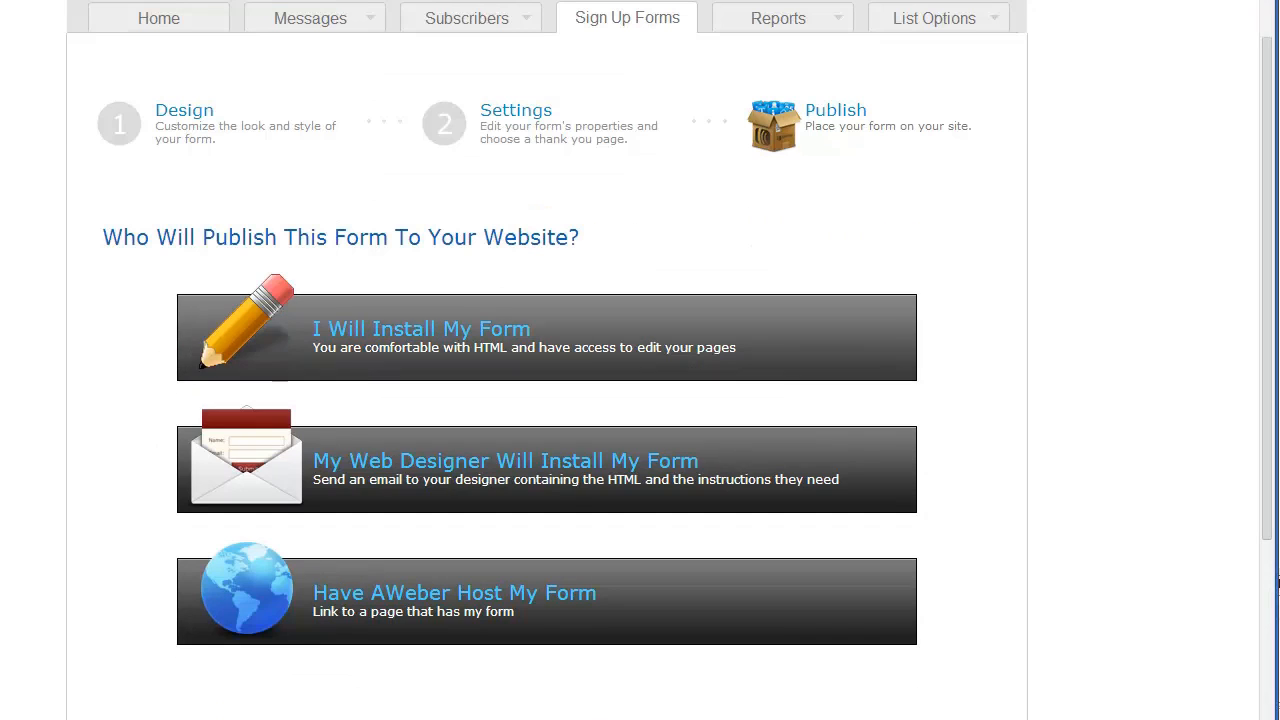
left_click(422, 330)
scroll(422, 330, "down", 1)
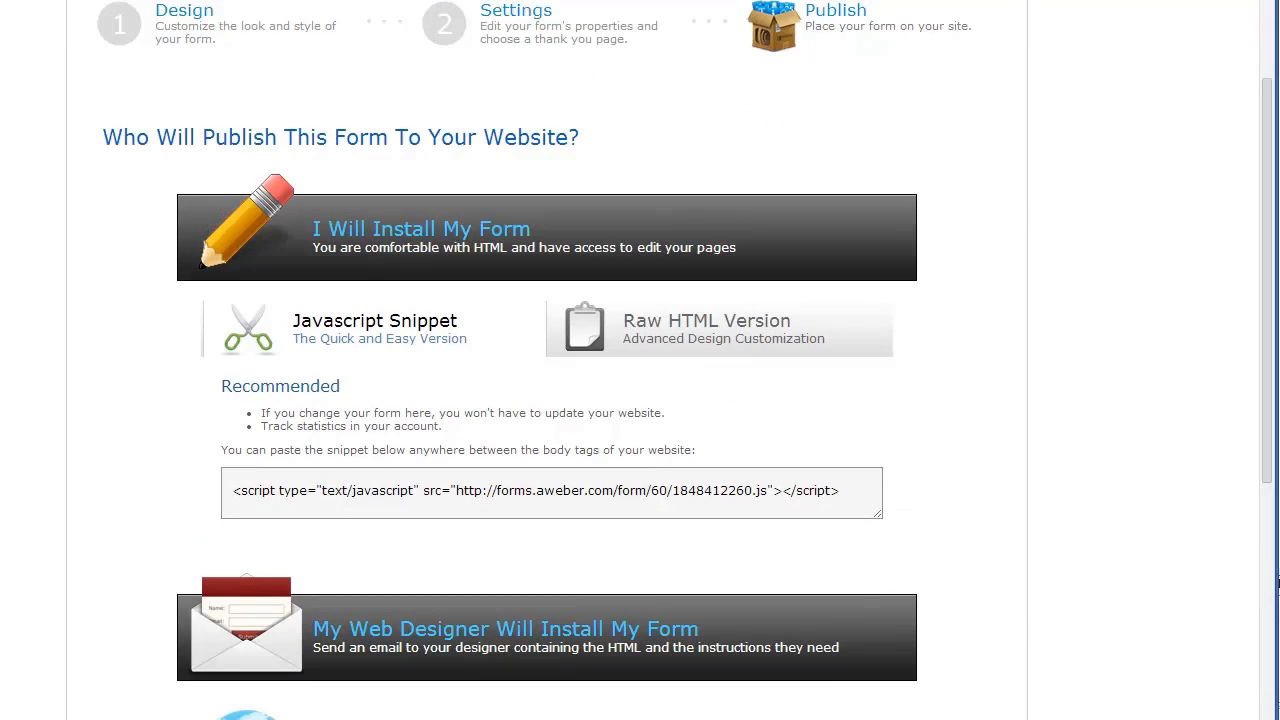
left_click(706, 329)
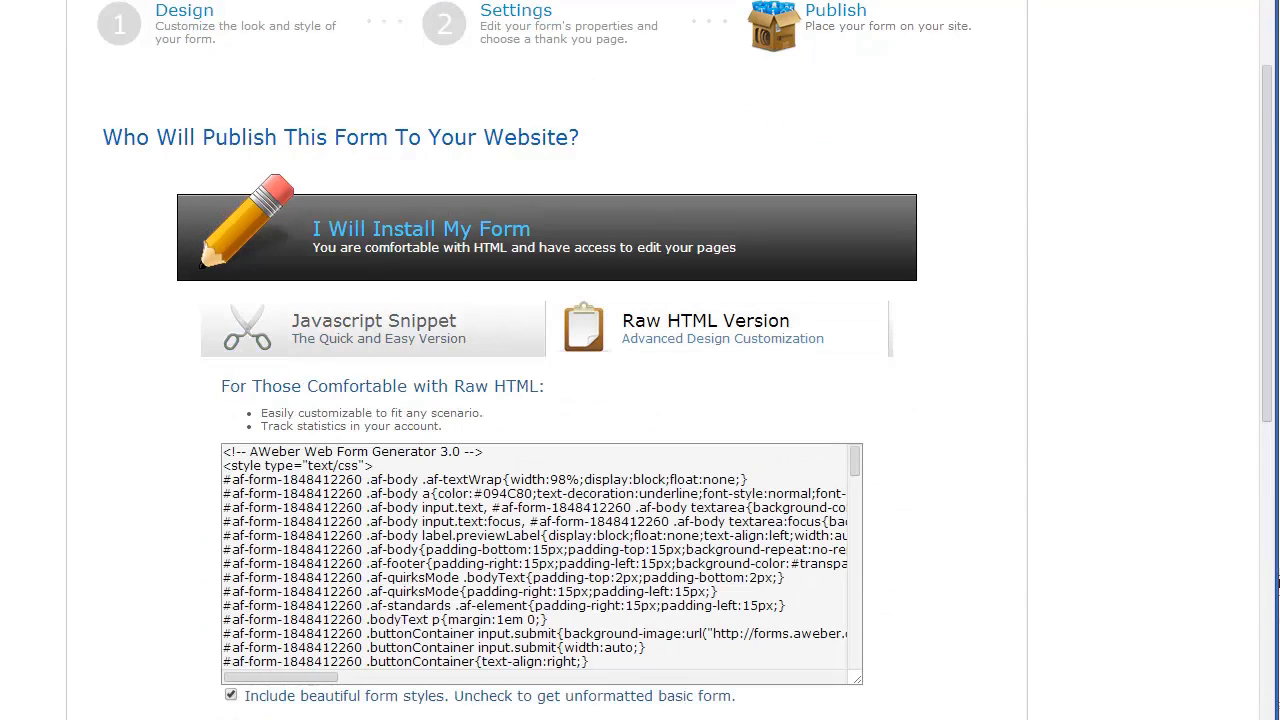
- Exclude the form styles, copy the entire raw HTML code, and paste it as the Autoresponder Form Code on the WordPress page
scroll(640, 400, "down", 2)
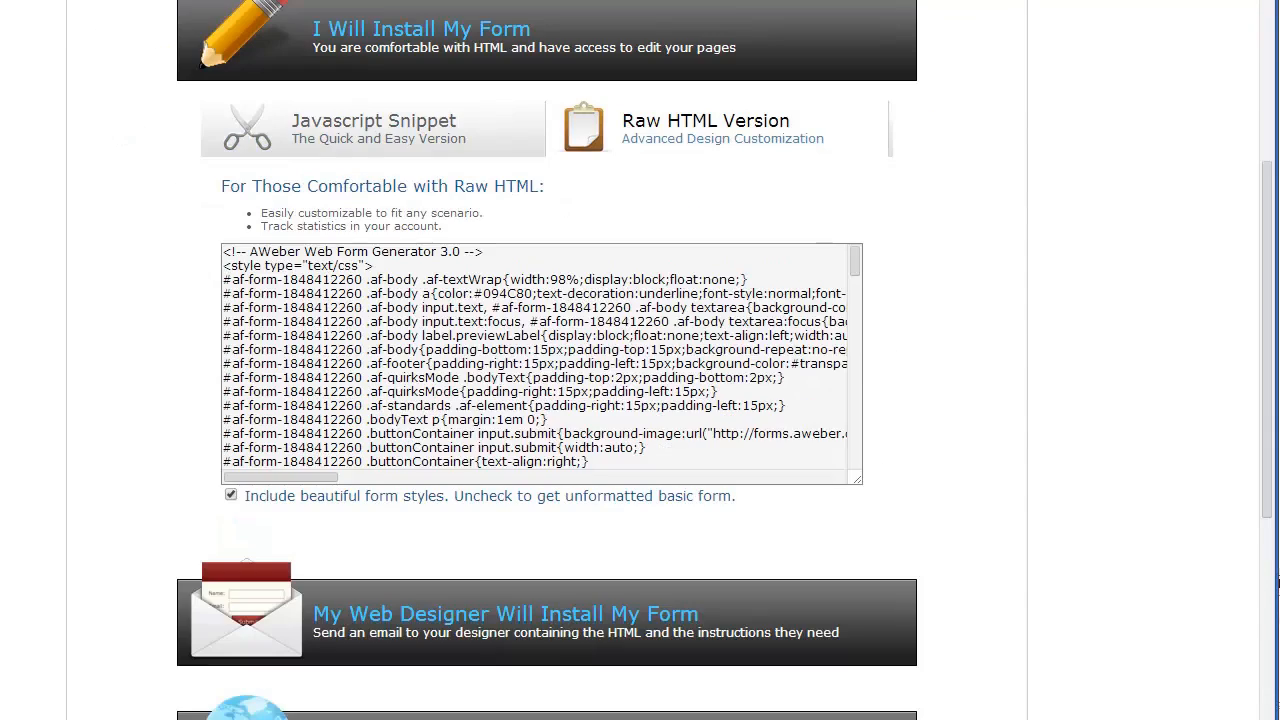
left_click(231, 495)
left_click(231, 495)
left_click(355, 405)
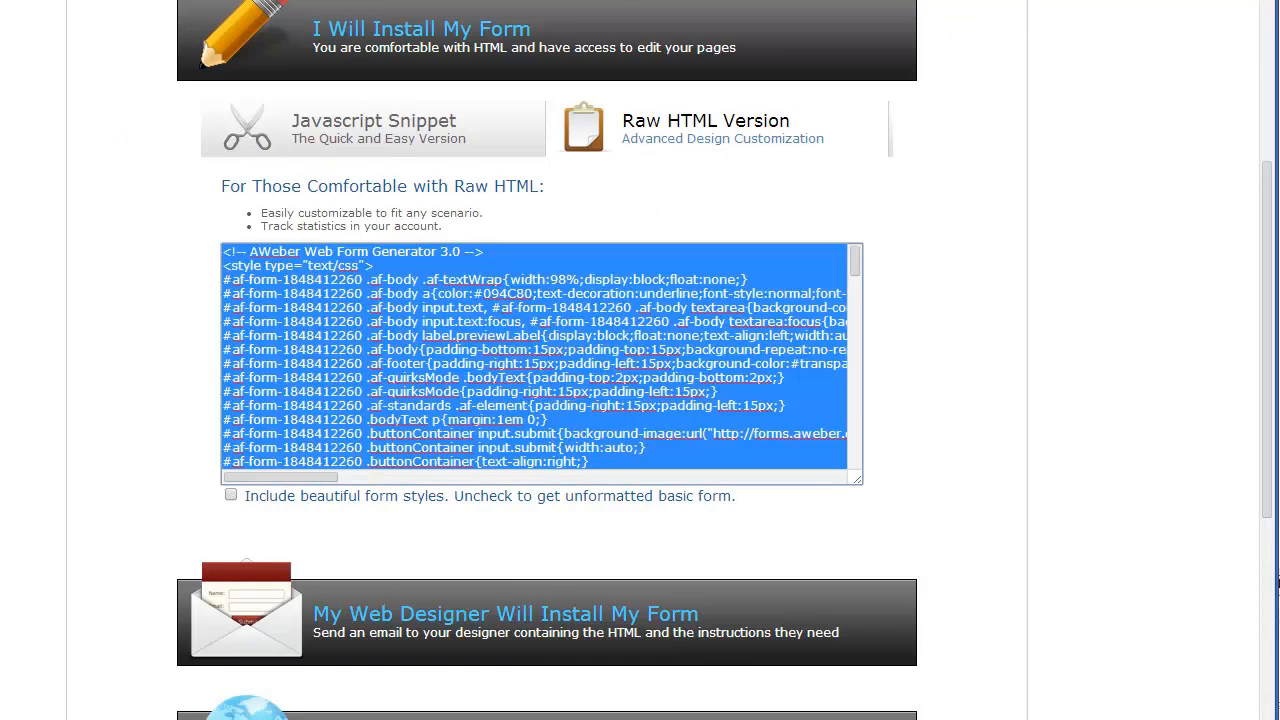
left_click(231, 495)
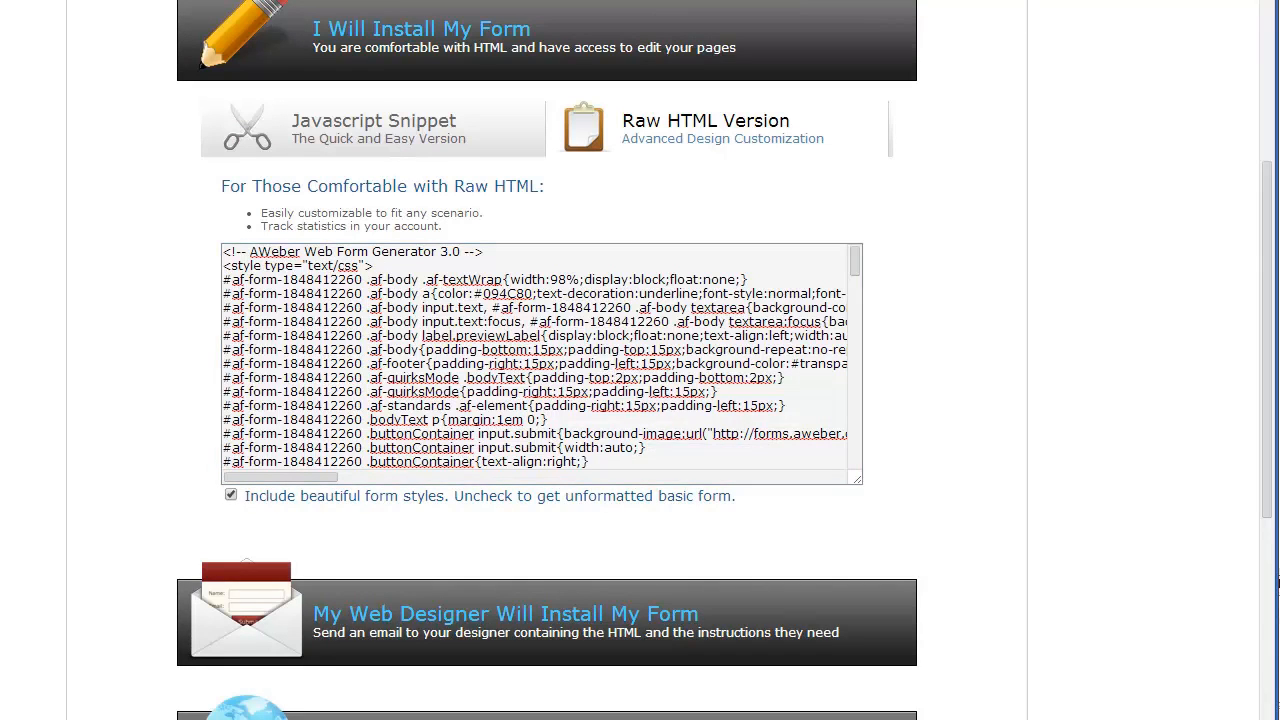
left_click(279, 391)
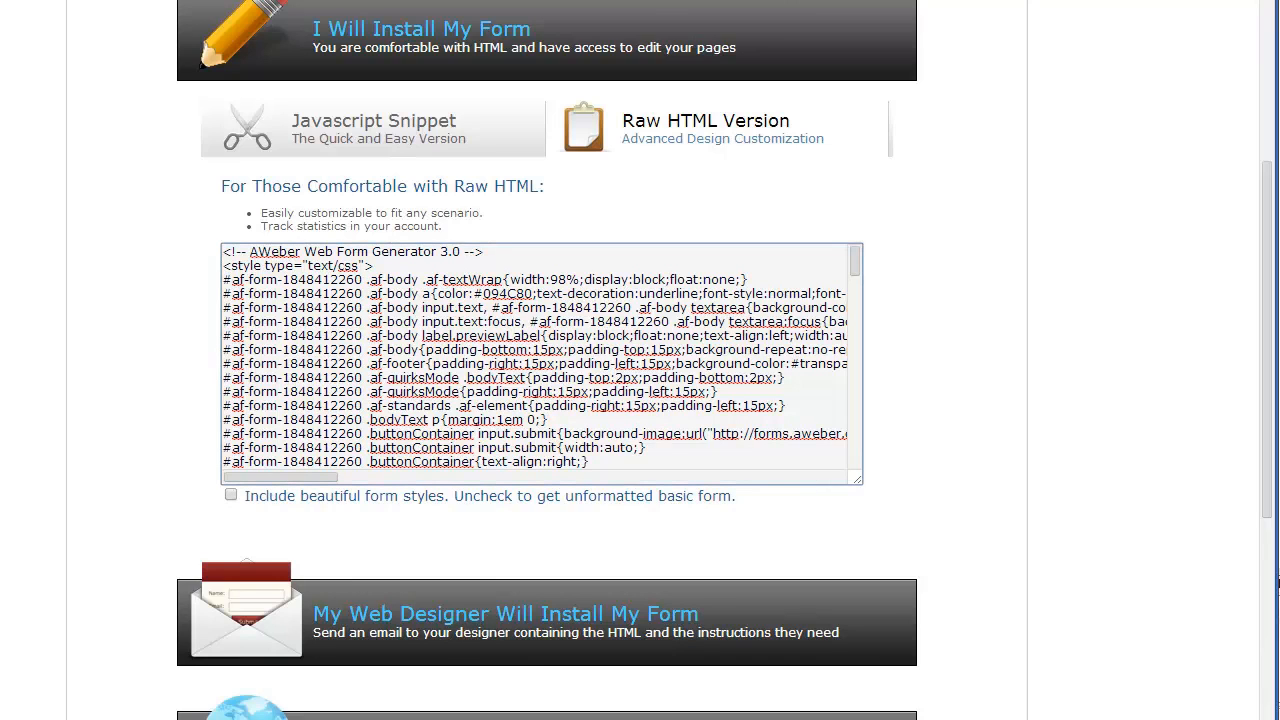
key("ctrl+a")
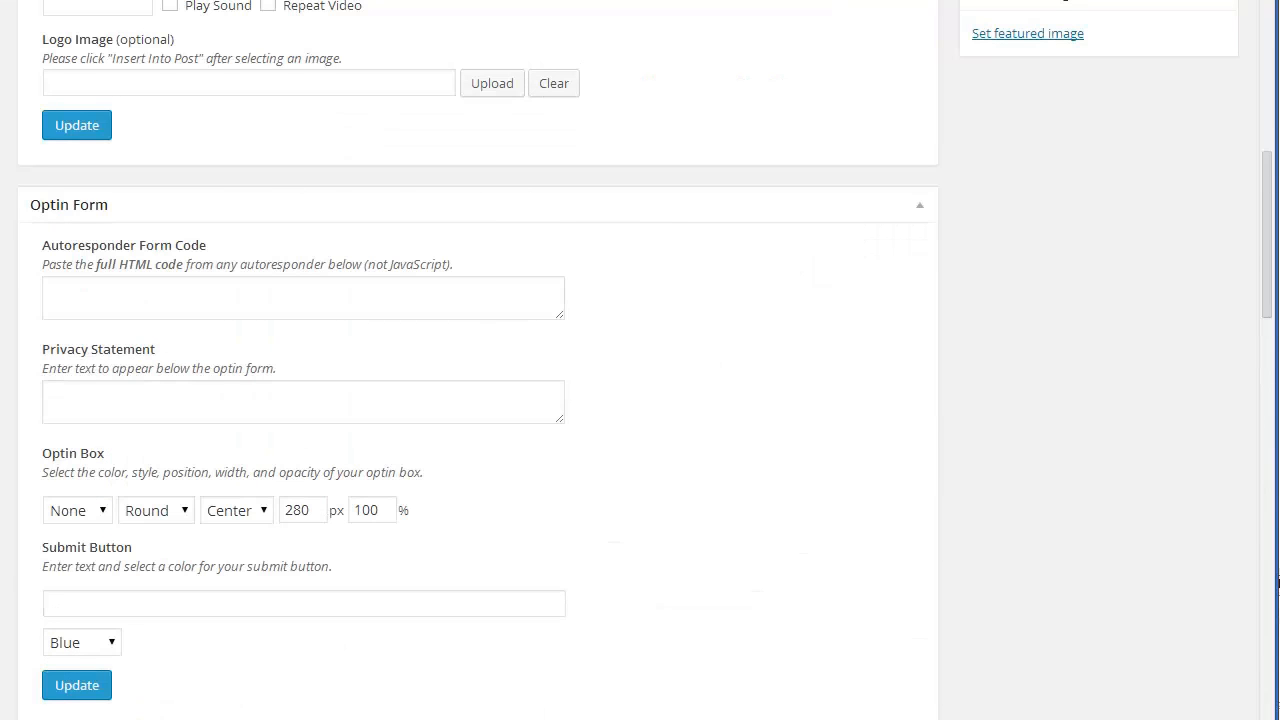
left_click(145, 299)
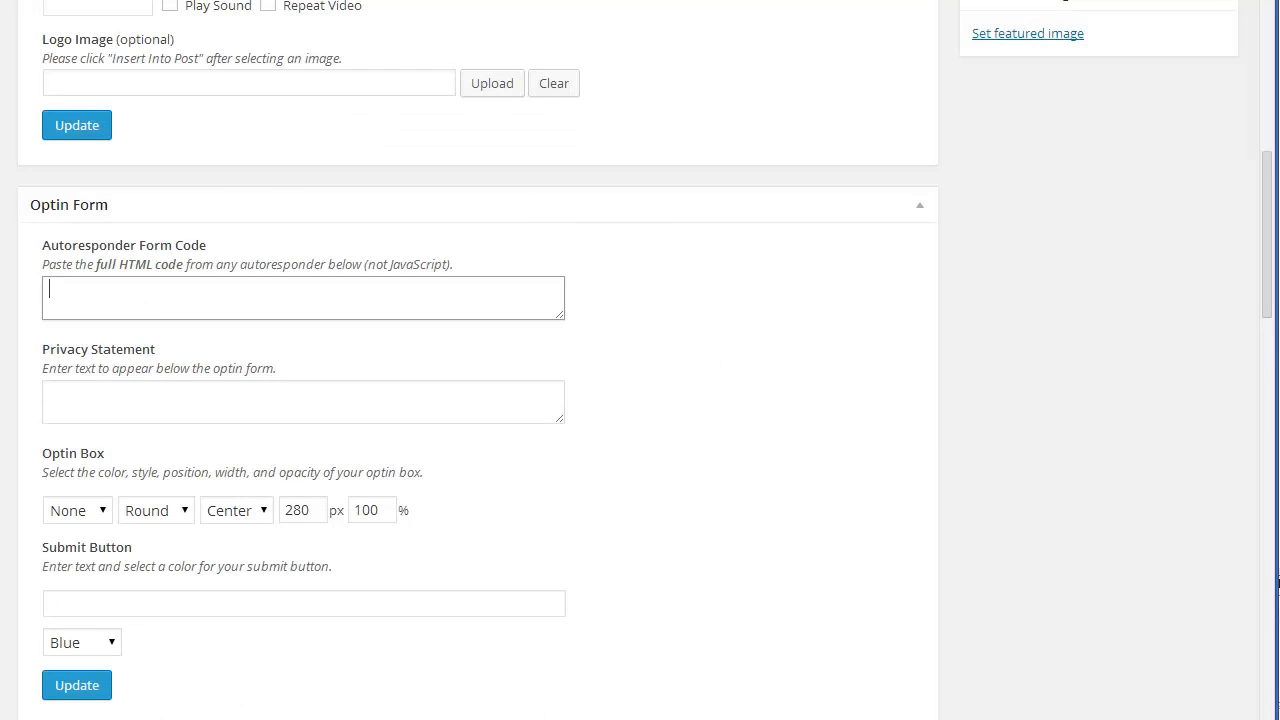
key("ctrl+v")
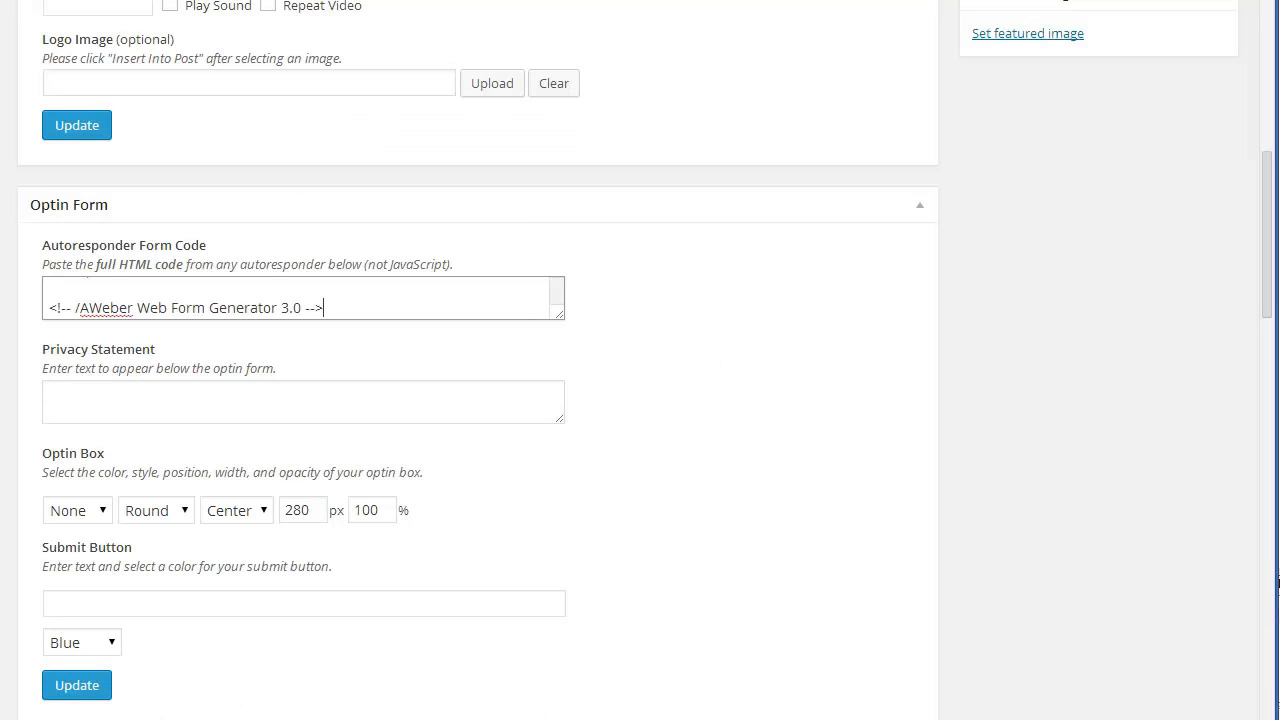
- Switch back to AWeber and compare the JavaScript snippet with the Raw HTML Version
key("ctrl+Tab")
scroll(546, 400, "down", 2)
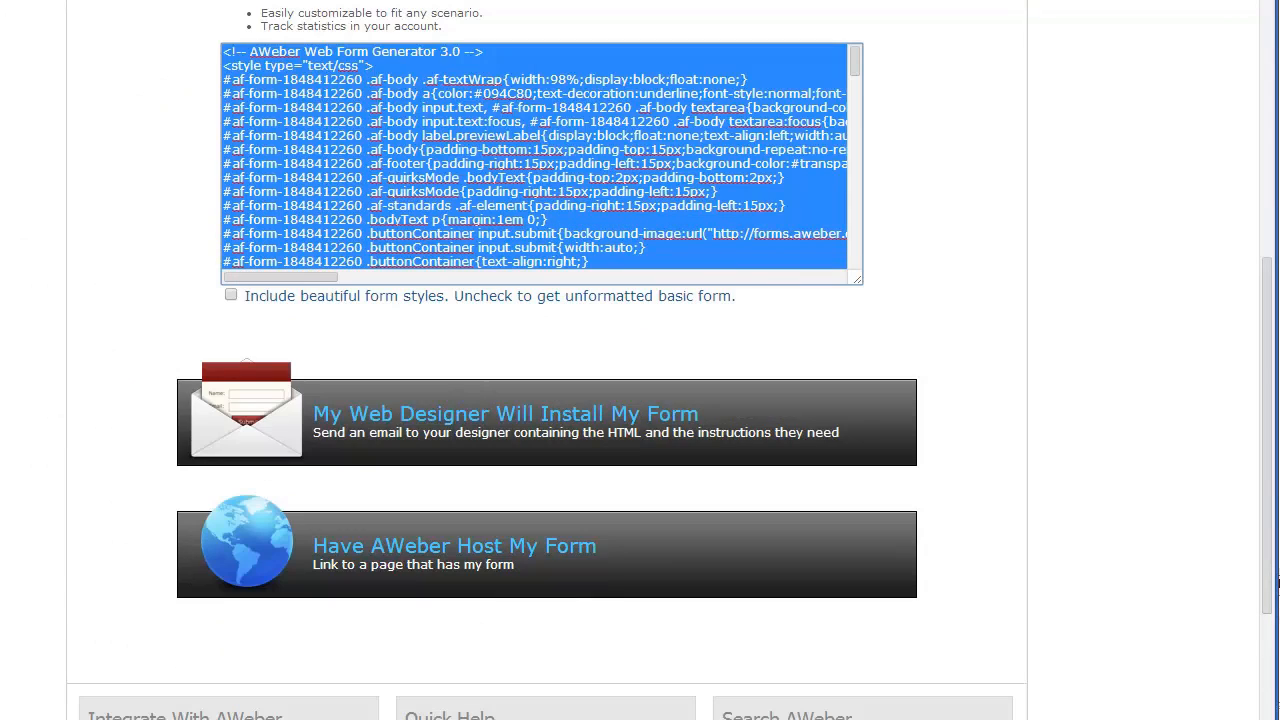
scroll(546, 360, "up", 1)
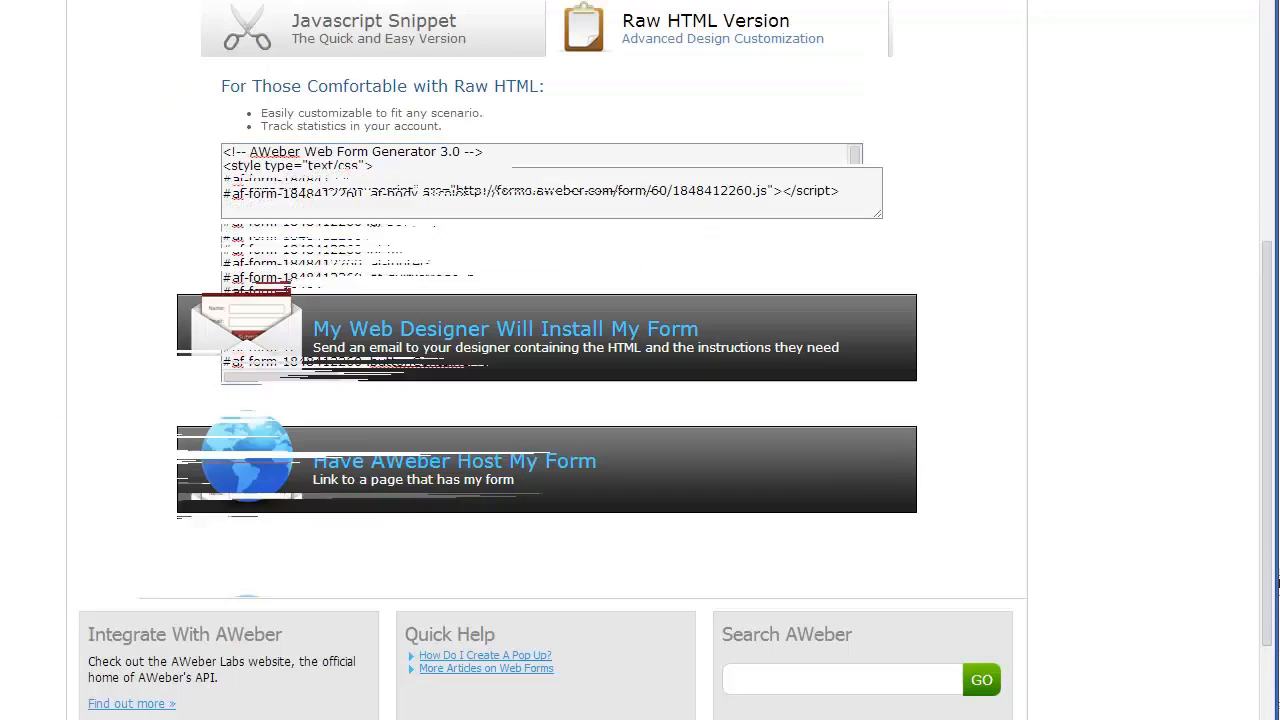
left_click_drag(299, 190, 840, 190)
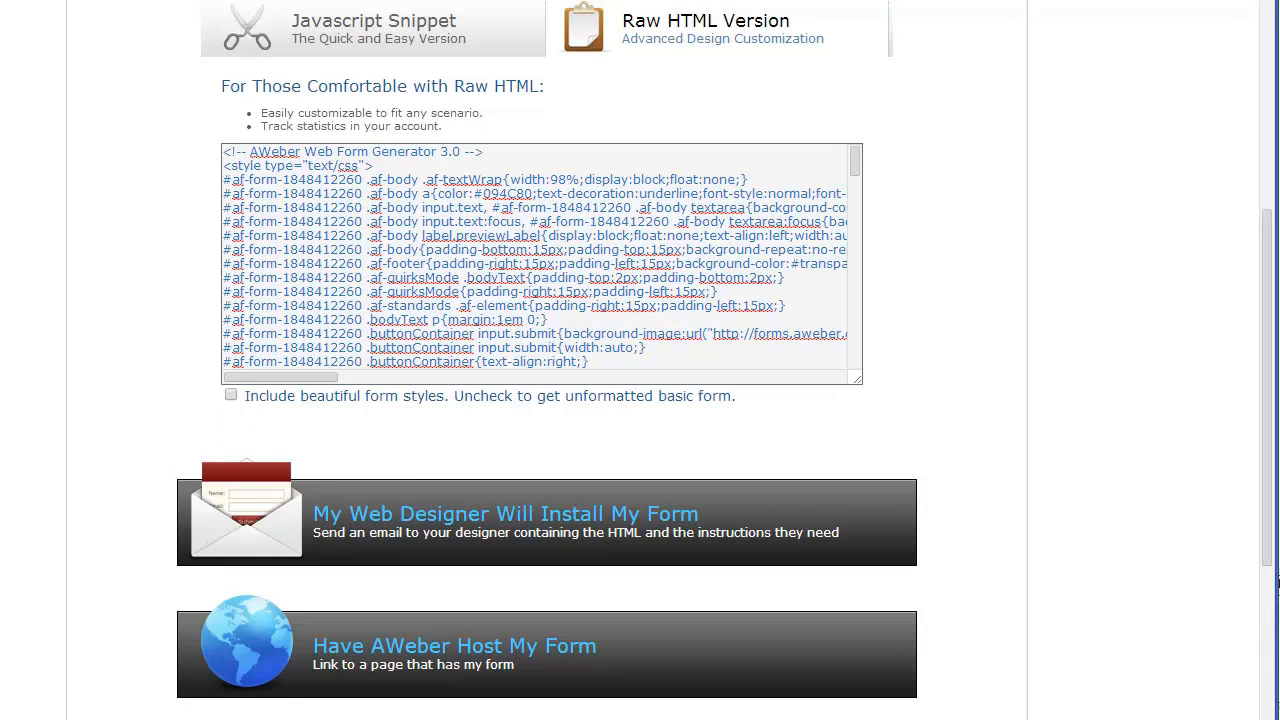
scroll(540, 260, "down", 10)
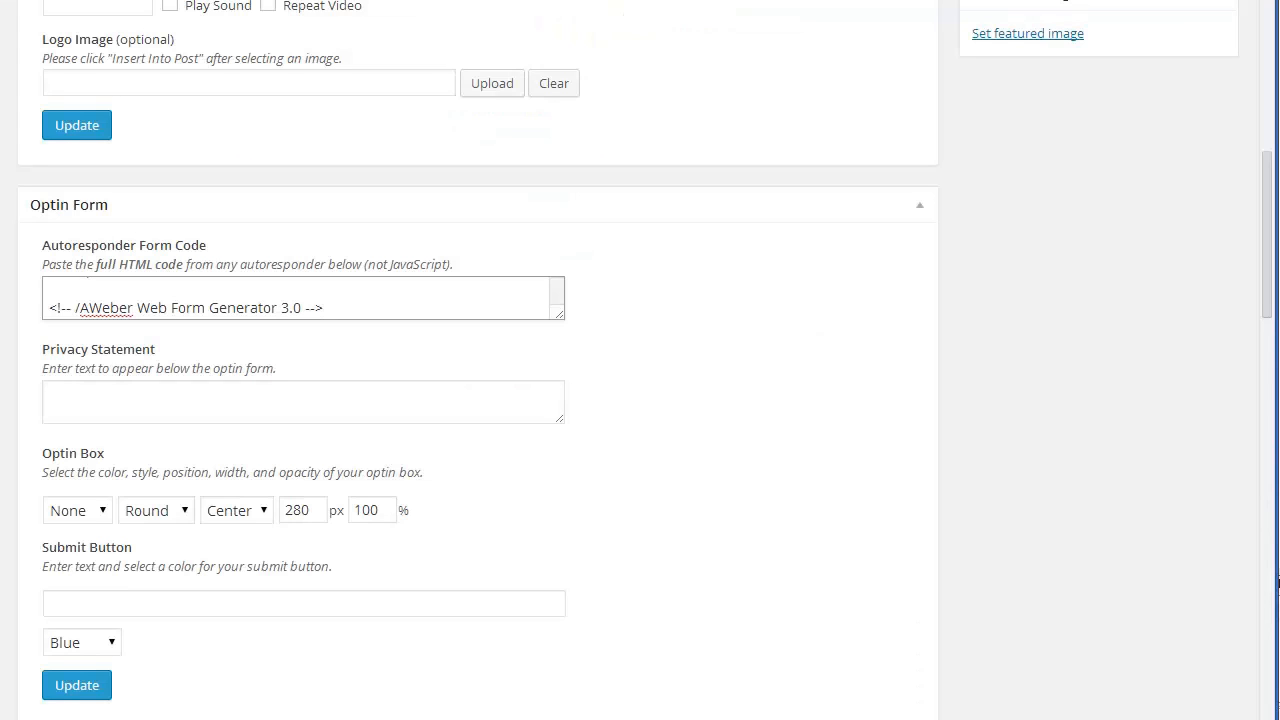
- Enlarge the Autoresponder Form Code field in WordPress and examine the redirect URL among the form's hidden inputs
left_click_drag(560, 315, 557, 445)
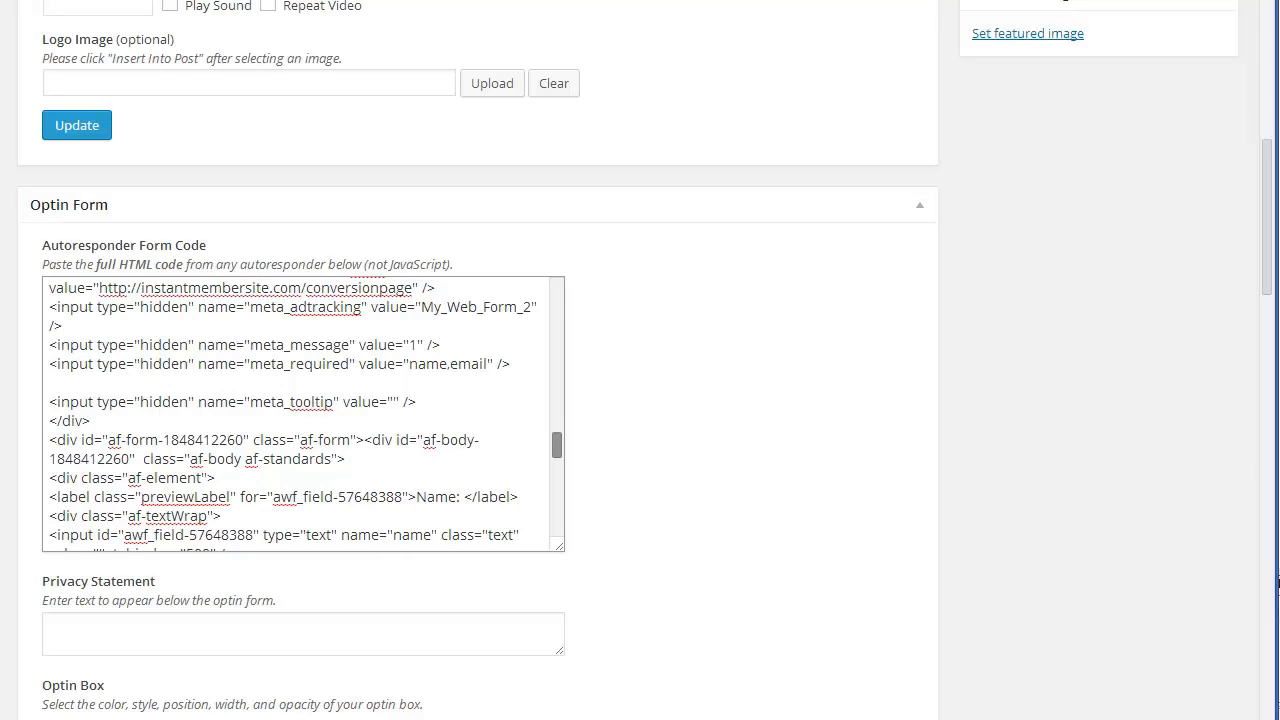
left_click_drag(557, 445, 557, 433)
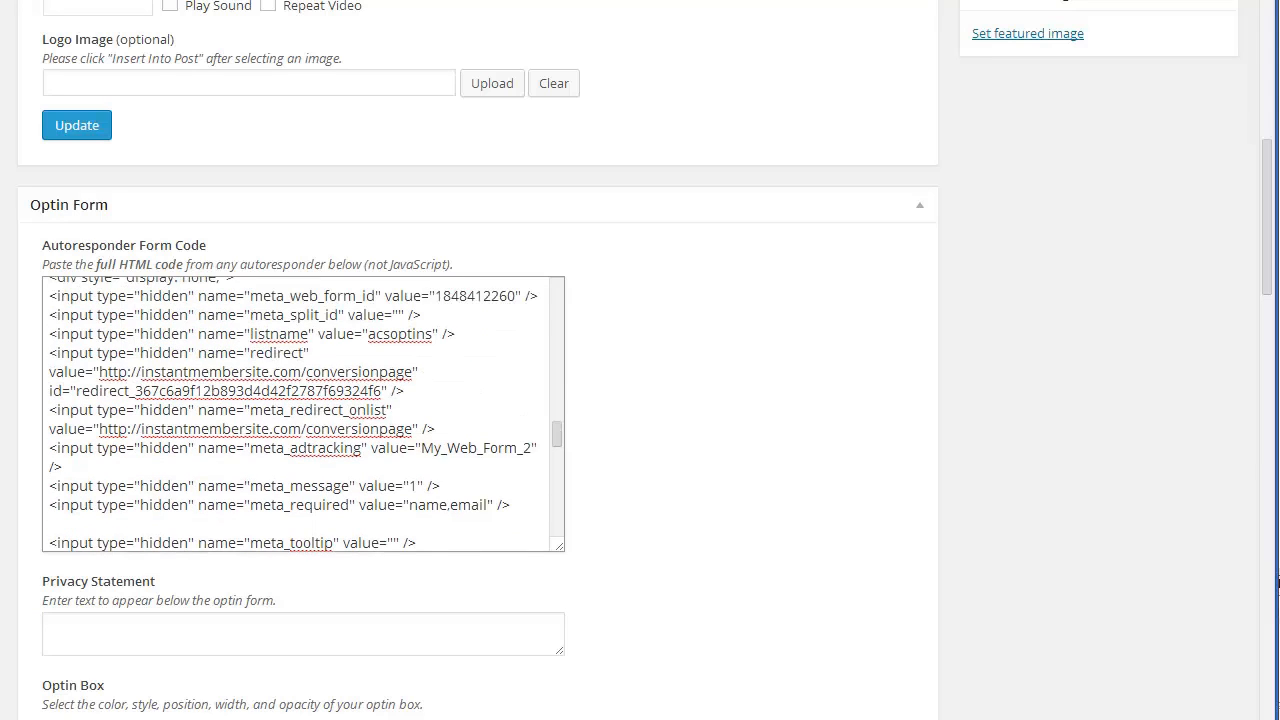
left_click_drag(560, 546, 884, 578)
left_click_drag(881, 514, 881, 444)
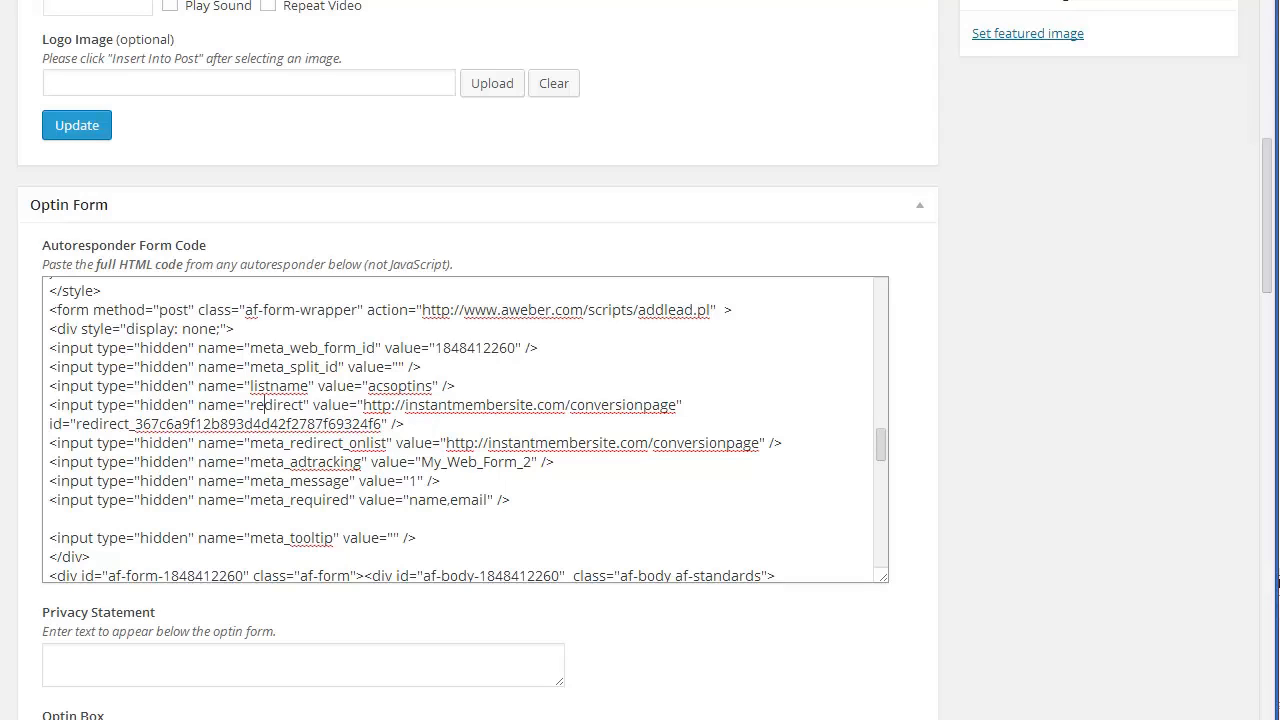
left_click_drag(670, 404, 357, 404)
left_click(363, 404)
left_click_drag(676, 404, 682, 404)
left_click(495, 404)
- Examine the meta_message and meta_required inputs in the form code, and shrink the code field back down
left_click_drag(270, 481, 276, 481)
double_click(272, 481)
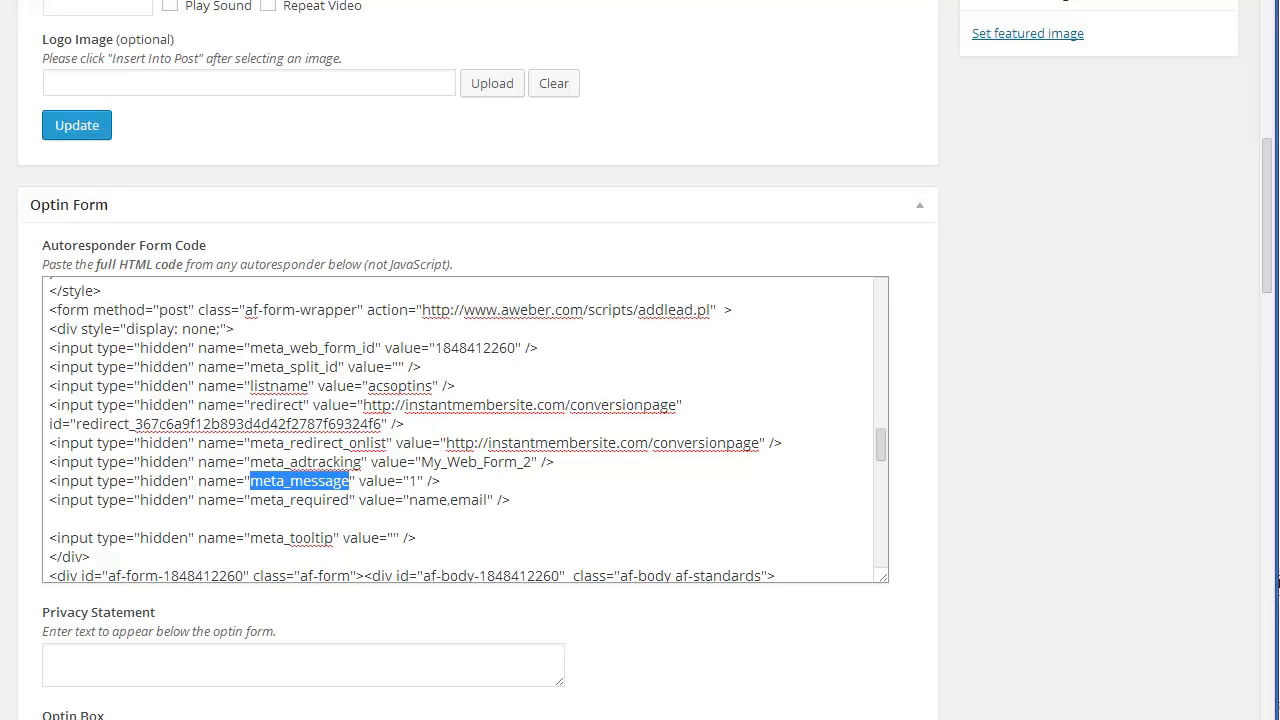
left_click(404, 481)
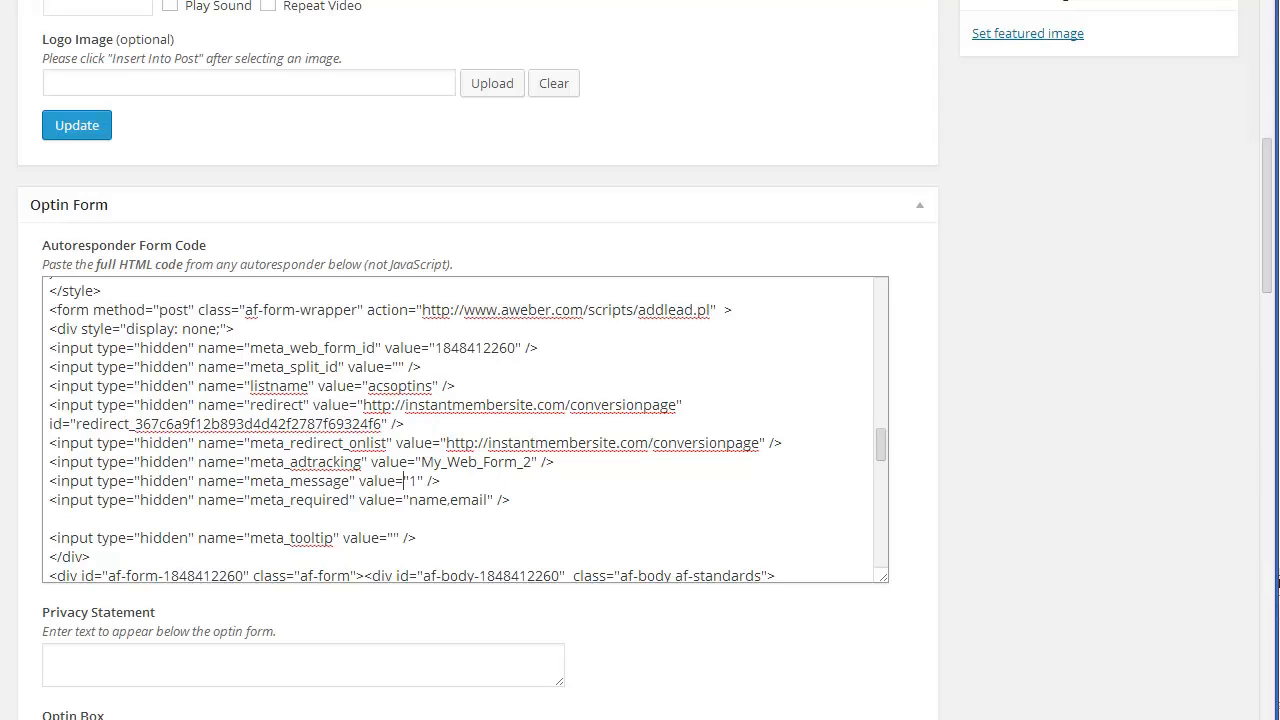
double_click(410, 481)
left_click(409, 481)
double_click(295, 499)
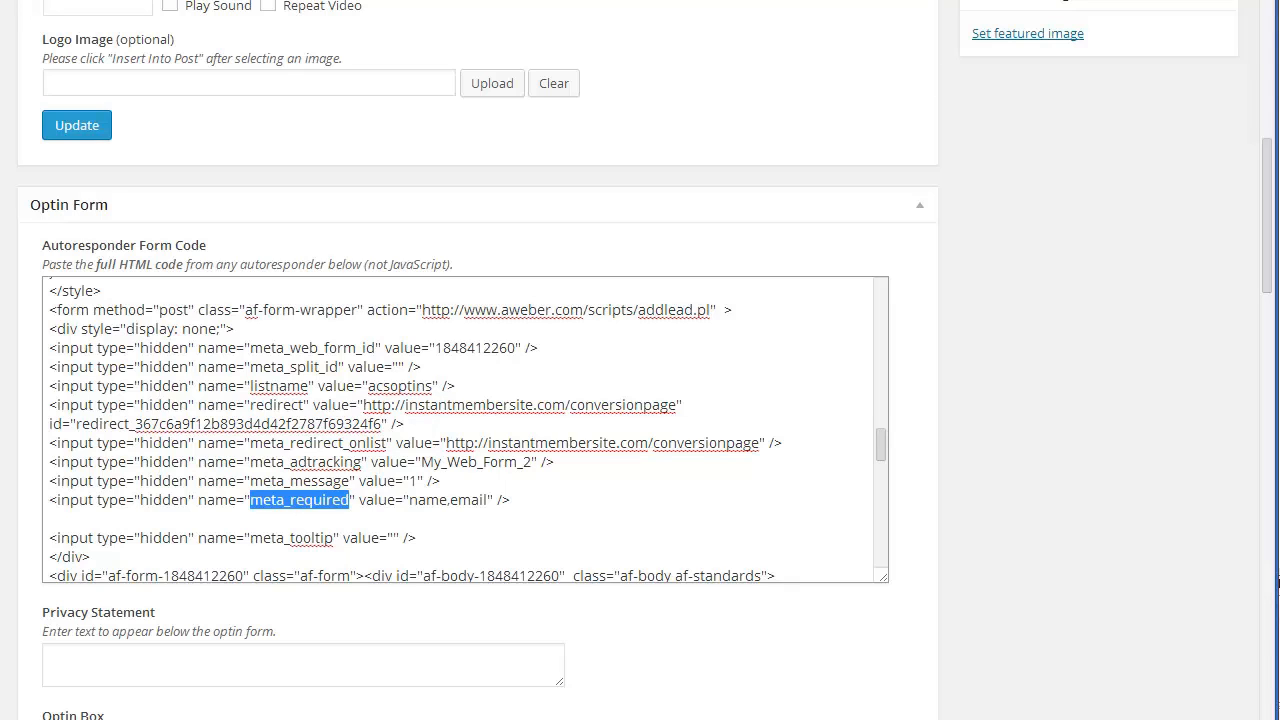
left_click_drag(883, 577, 882, 318)
- Copy the line "Your information will not be shared with anyone." from the text notes into the Privacy Statement
left_click(303, 406)
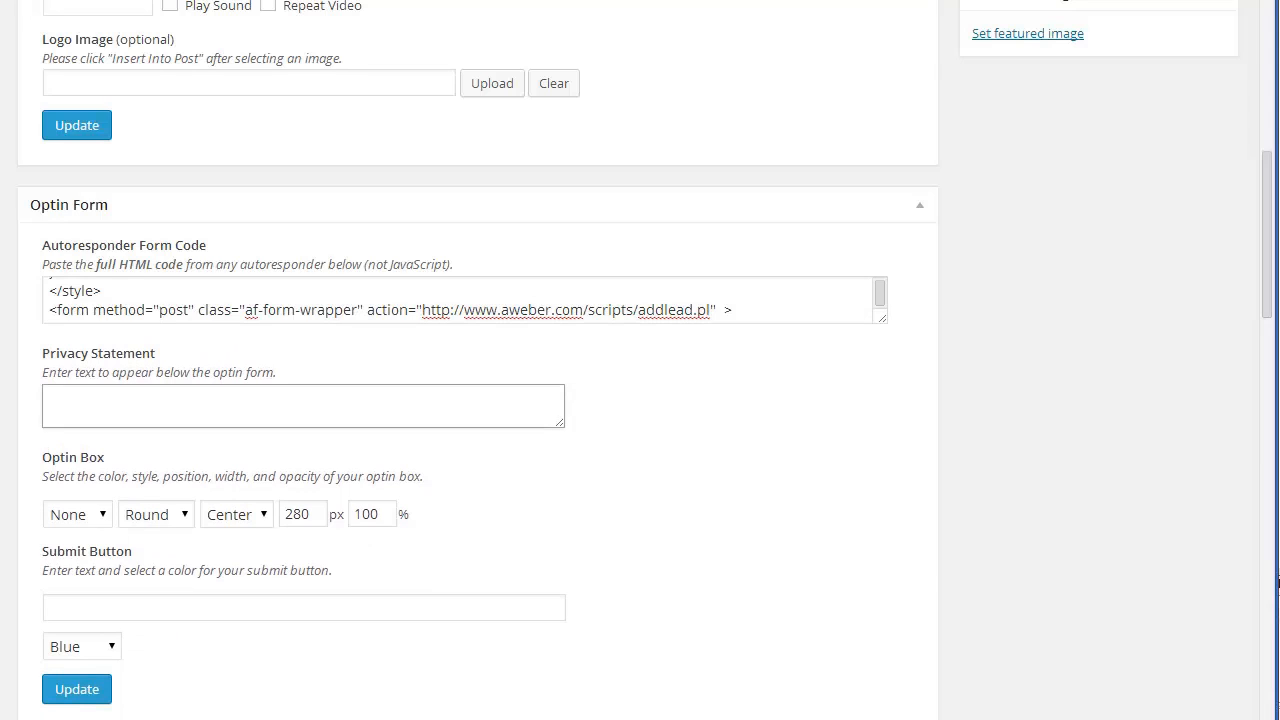
key("alt+Tab")
left_click_drag(1122, 63, 739, 58)
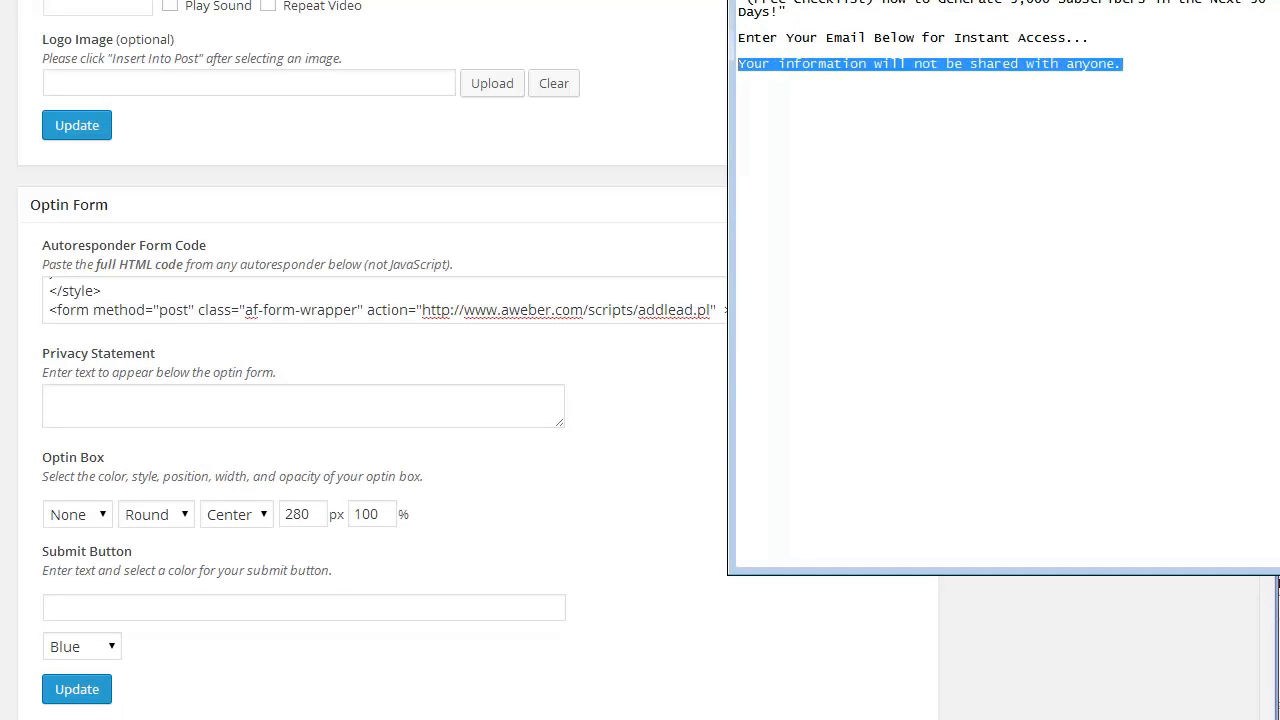
key("ctrl+c")
key("alt+Tab")
key("ctrl+v")
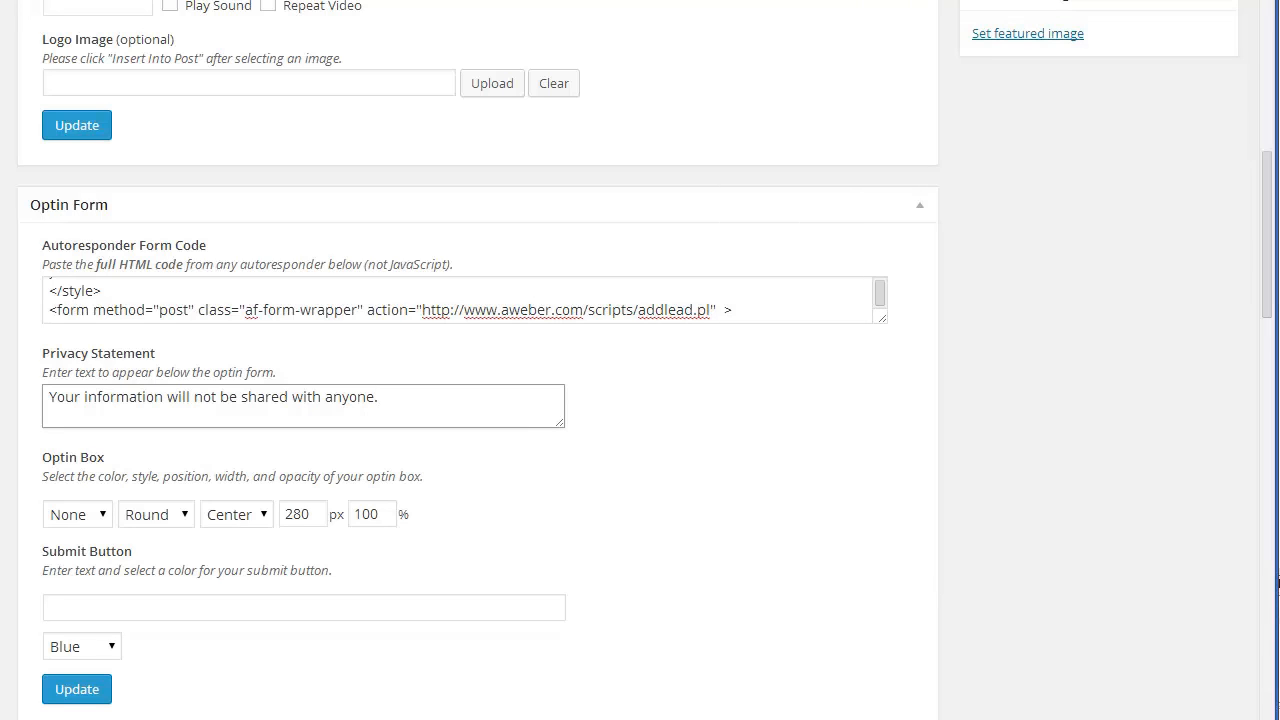
- Set the optin box color to Black, keeping the Round style and Center position
left_click(78, 514)
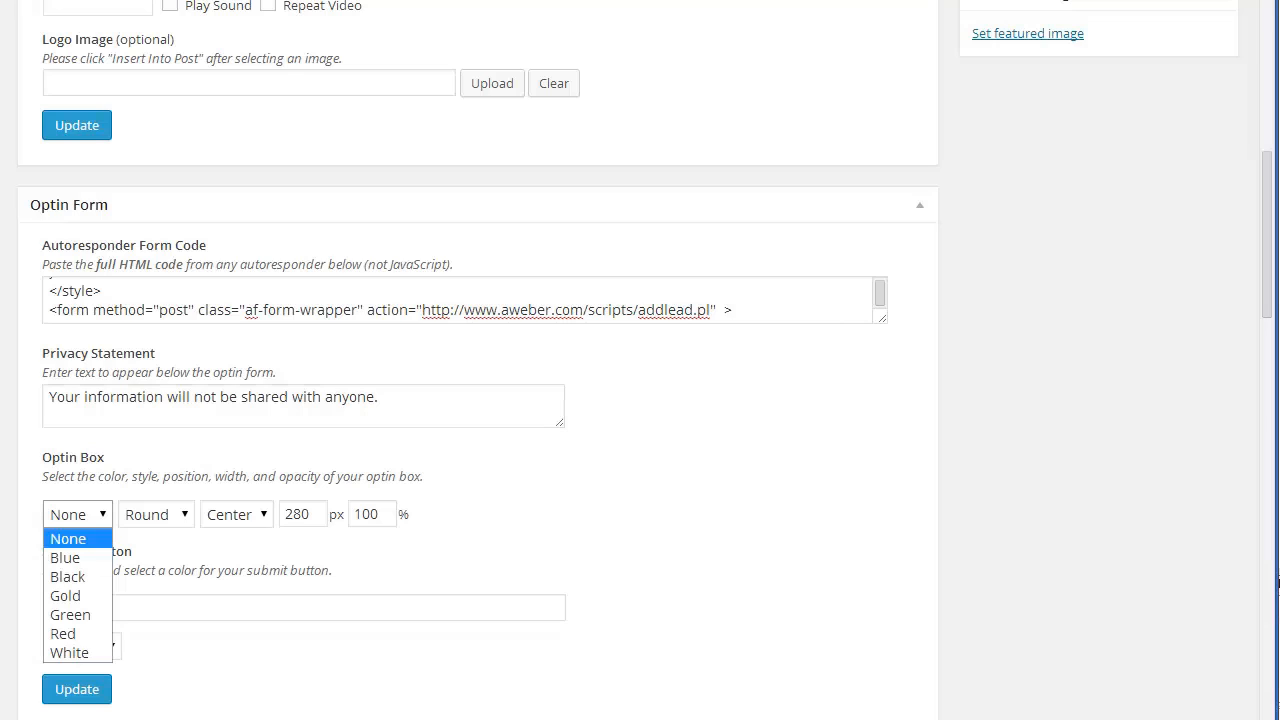
left_click(78, 514)
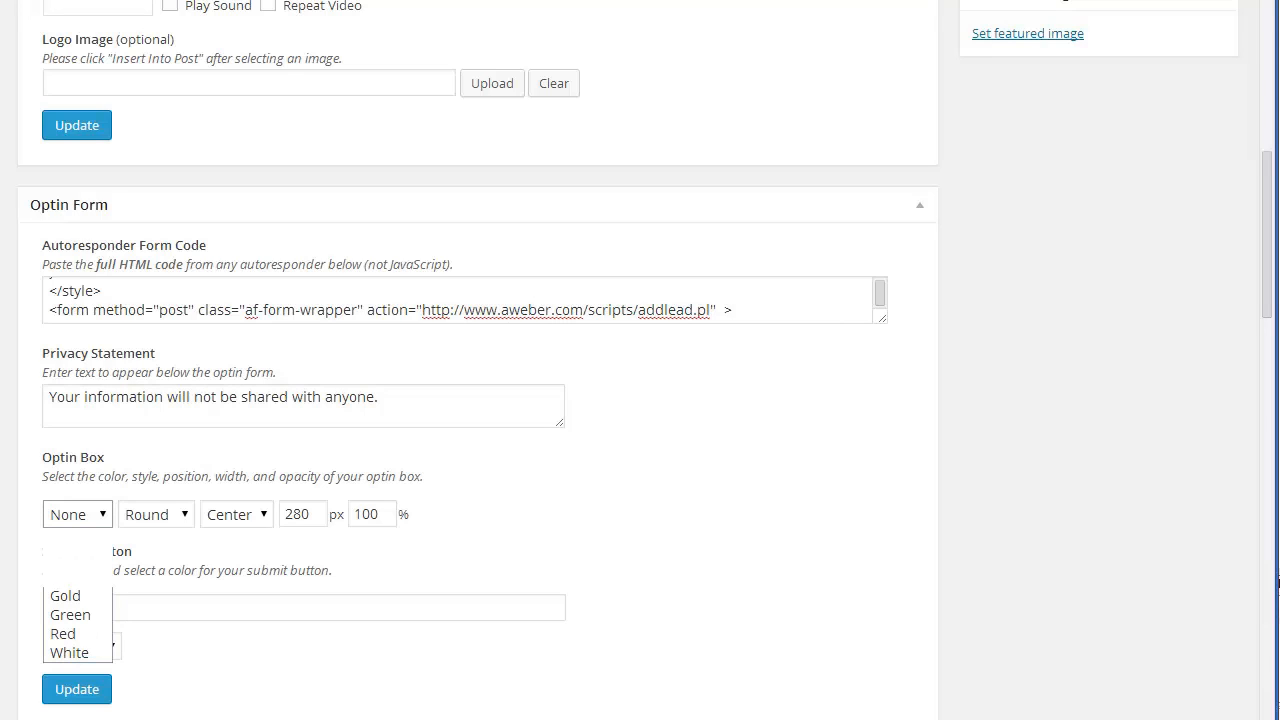
left_click(70, 558)
left_click(156, 514)
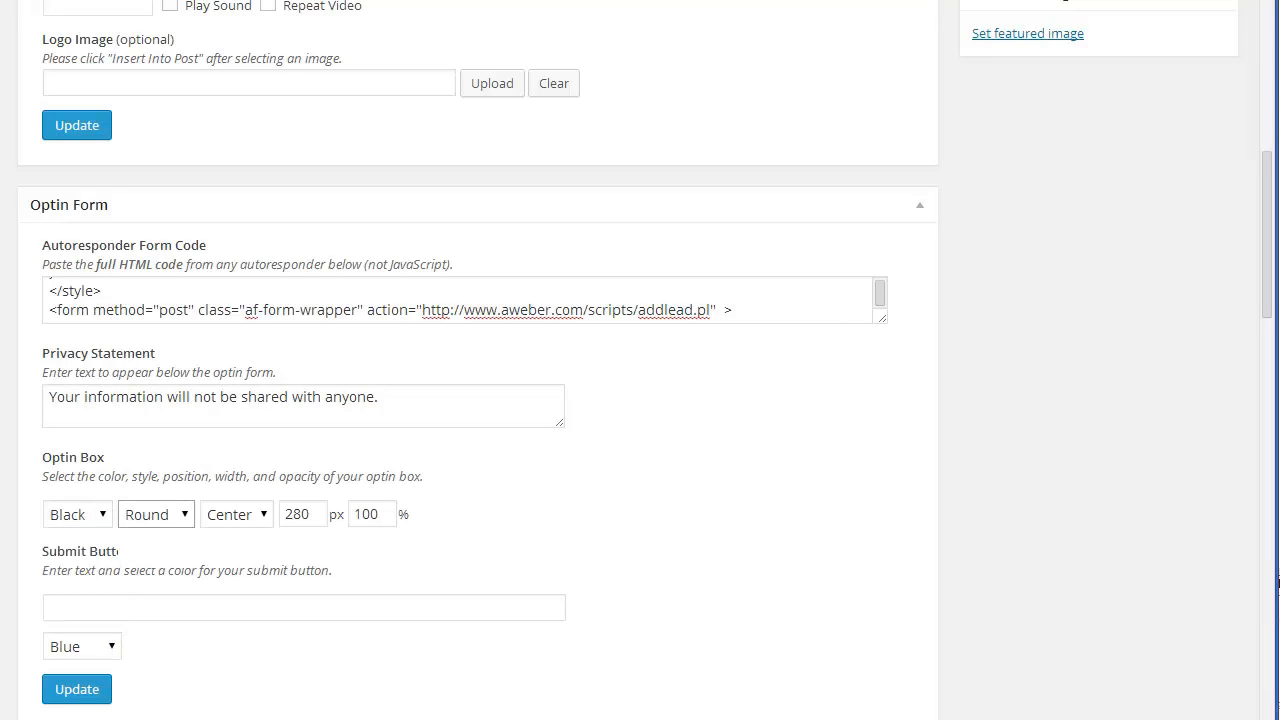
left_click(156, 514)
left_click(236, 514)
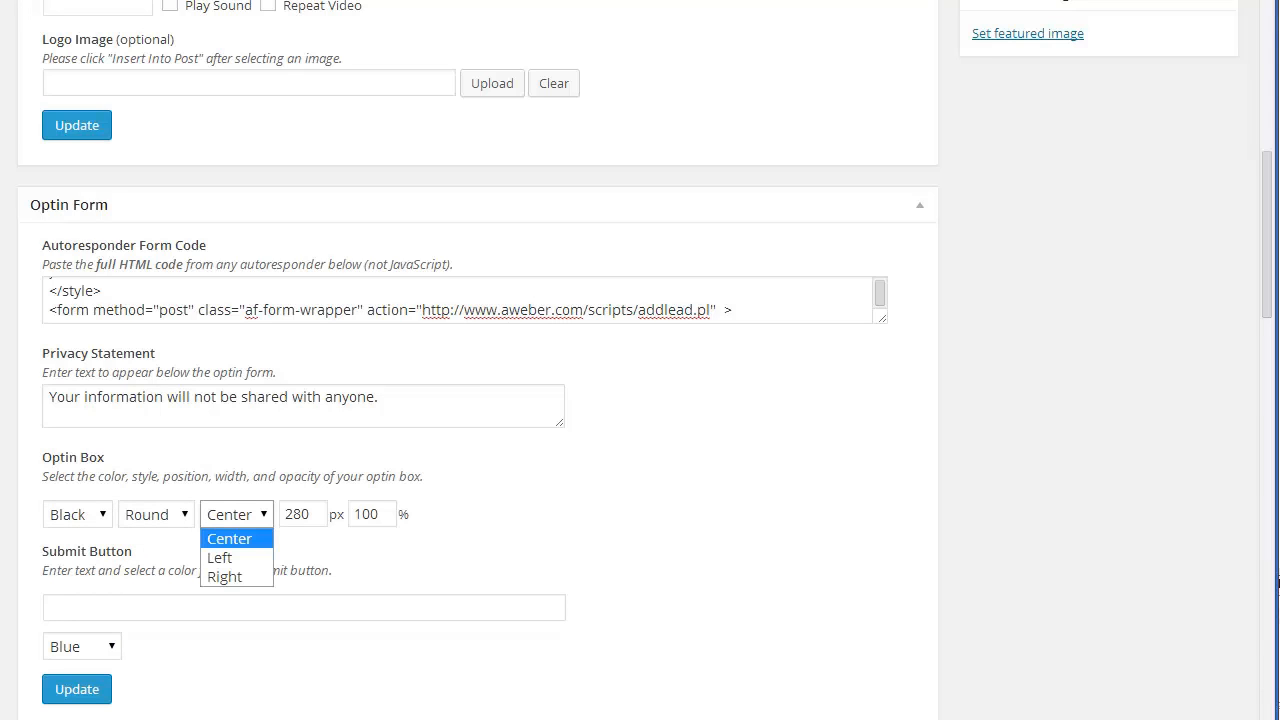
left_click(236, 514)
- Set the optin box opacity to 75% and update the page draft
scroll(465, 500, "up", 4)
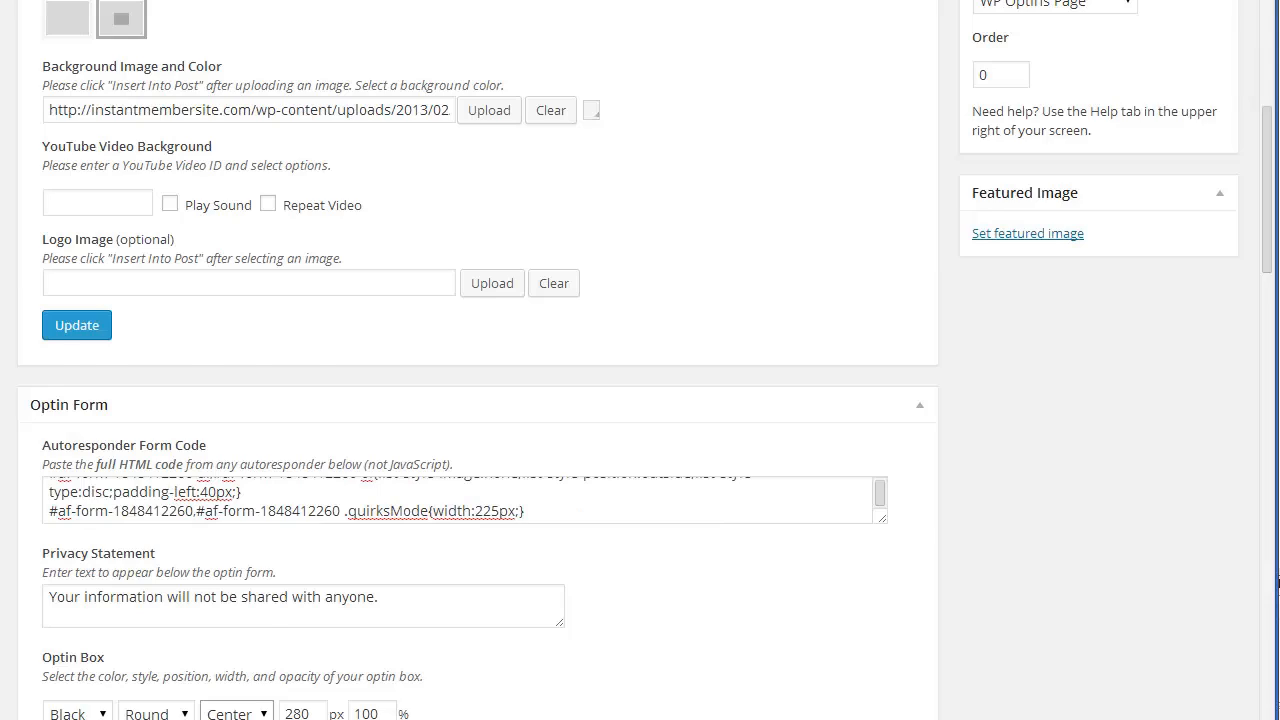
scroll(465, 400, "down", 3)
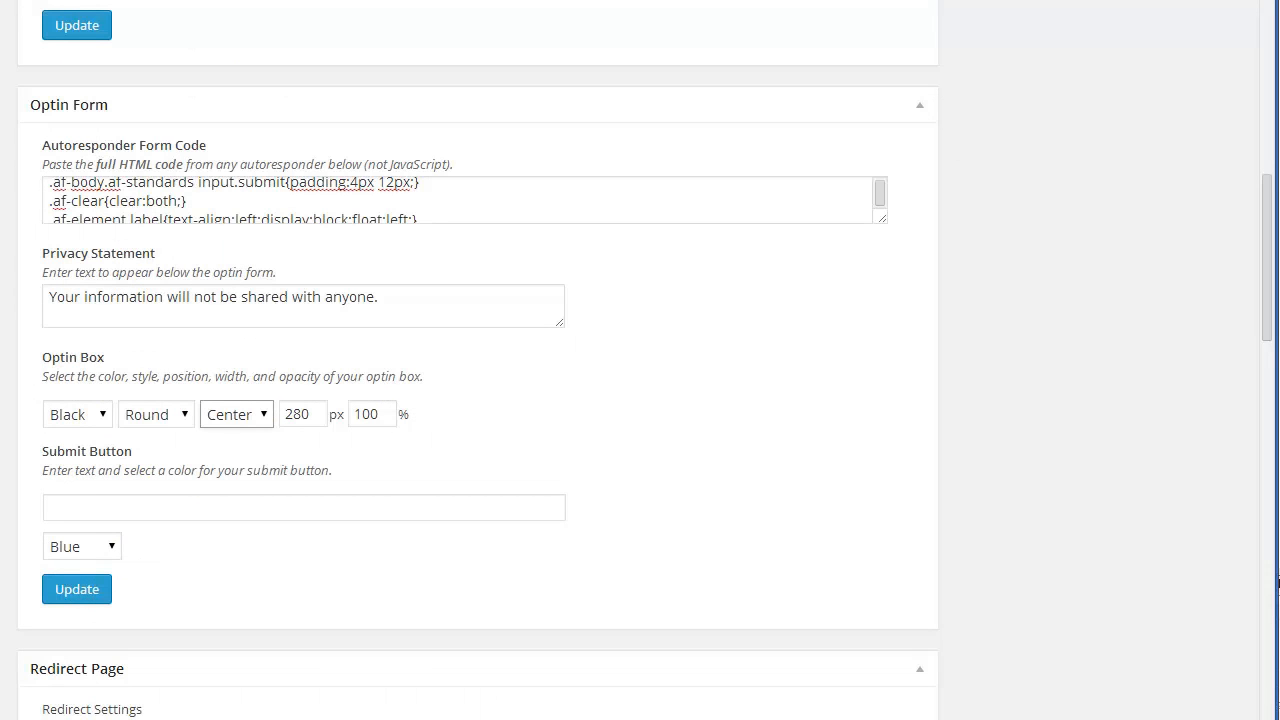
double_click(366, 414)
key("BackSpace")
type("75")
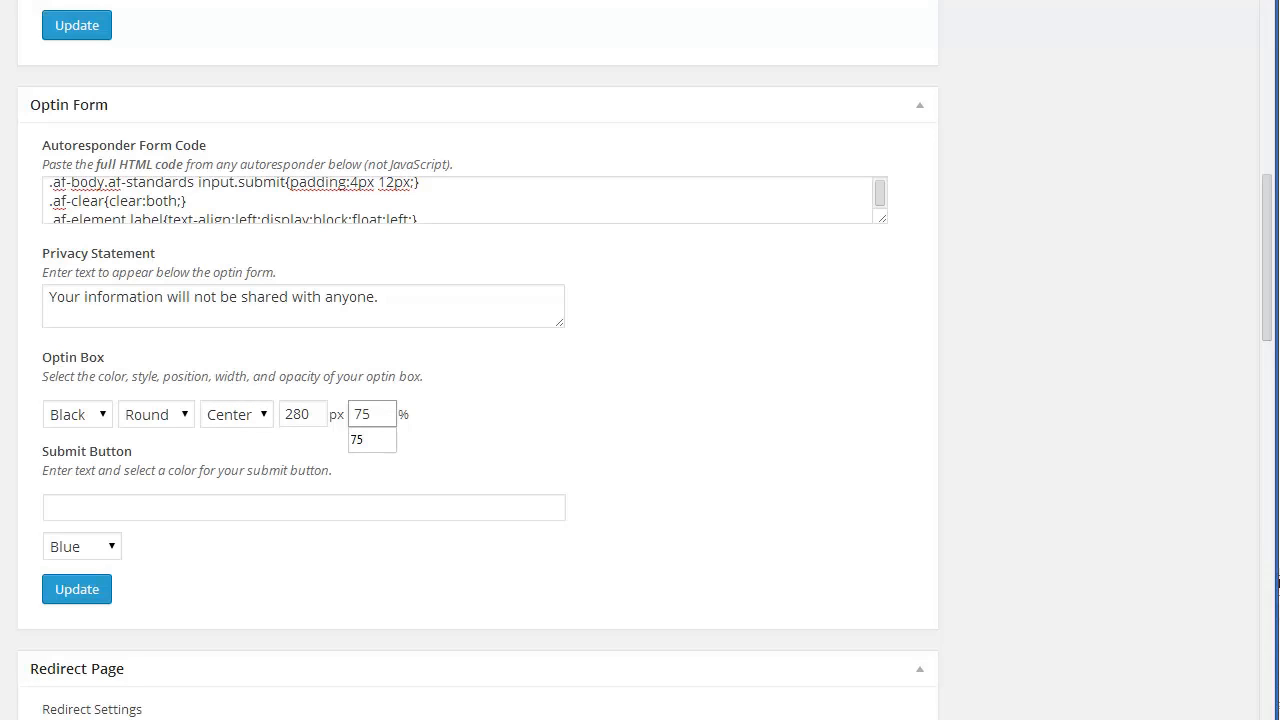
left_click(520, 430)
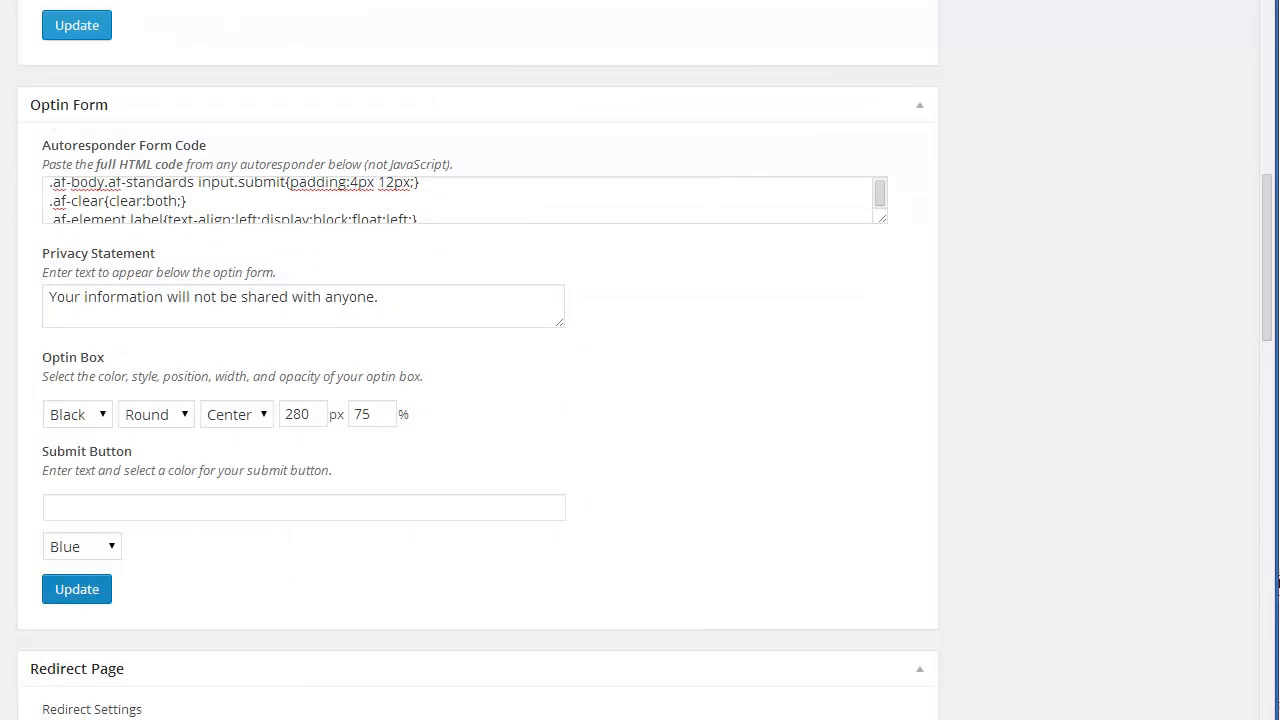
left_click(77, 589)
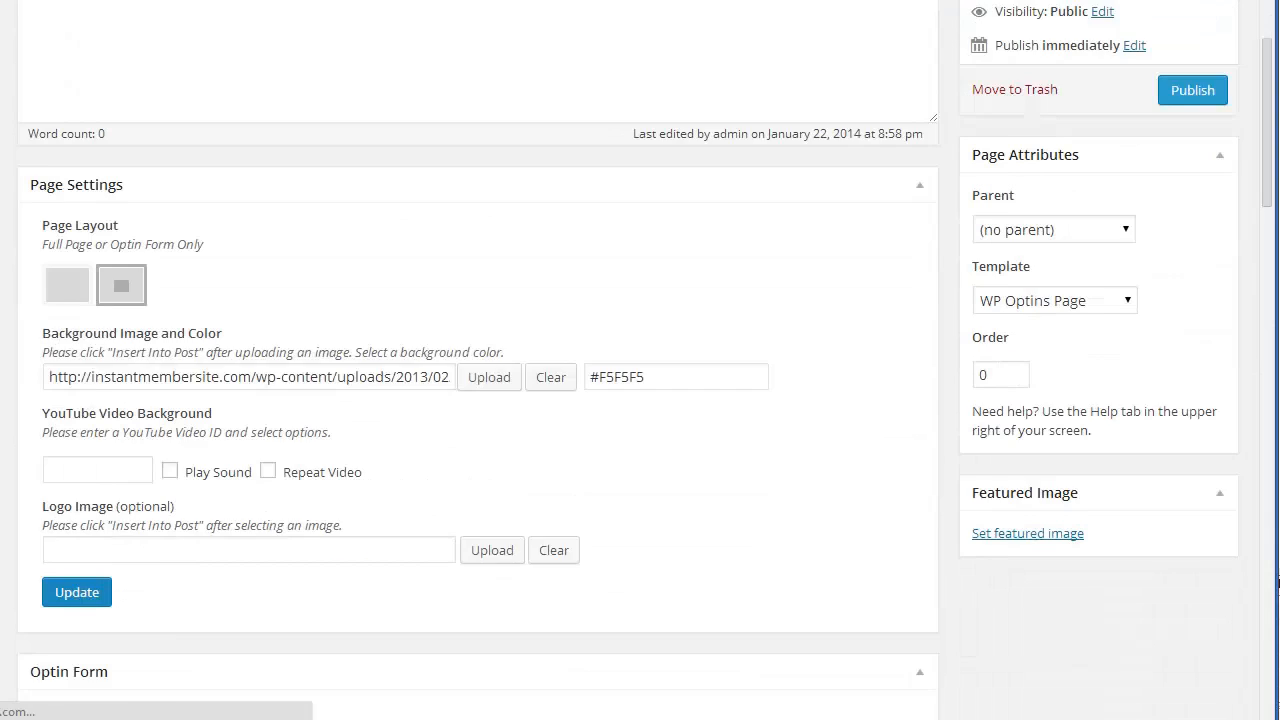
- Set the Submit Button text to "Get Instant Access!" and update the page draft
scroll(478, 360, "down", 4)
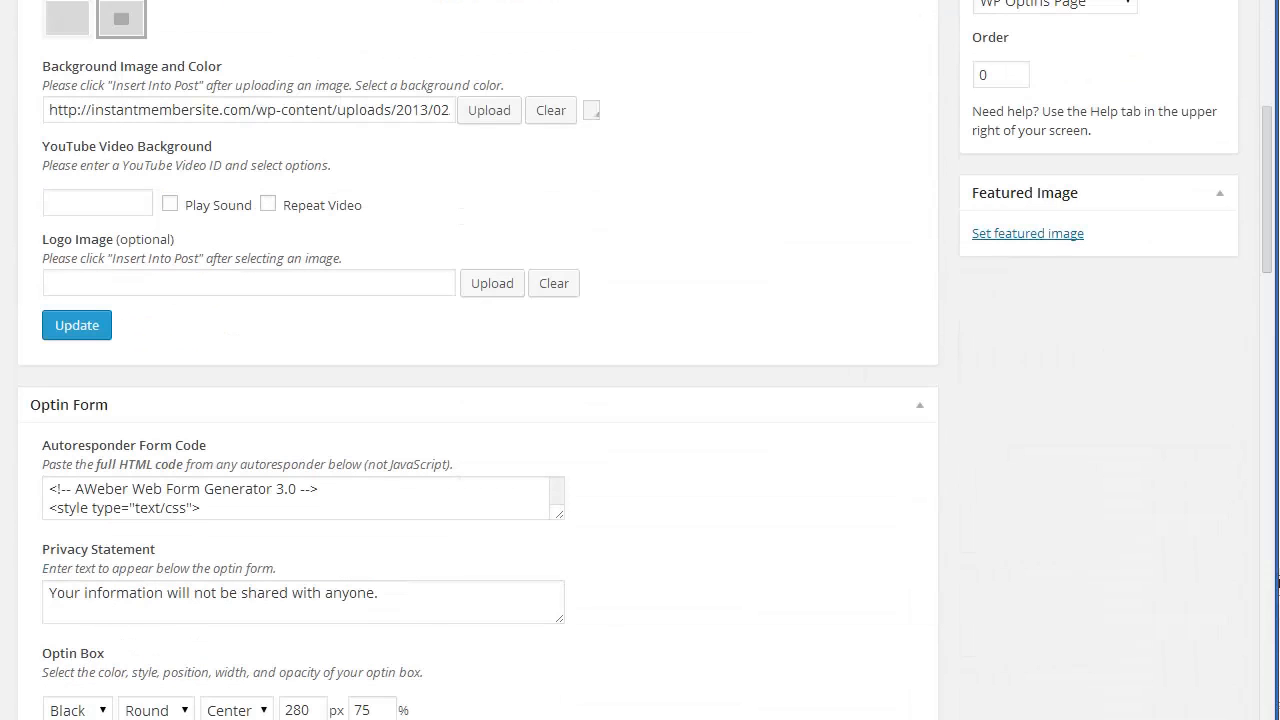
scroll(478, 360, "down", 2)
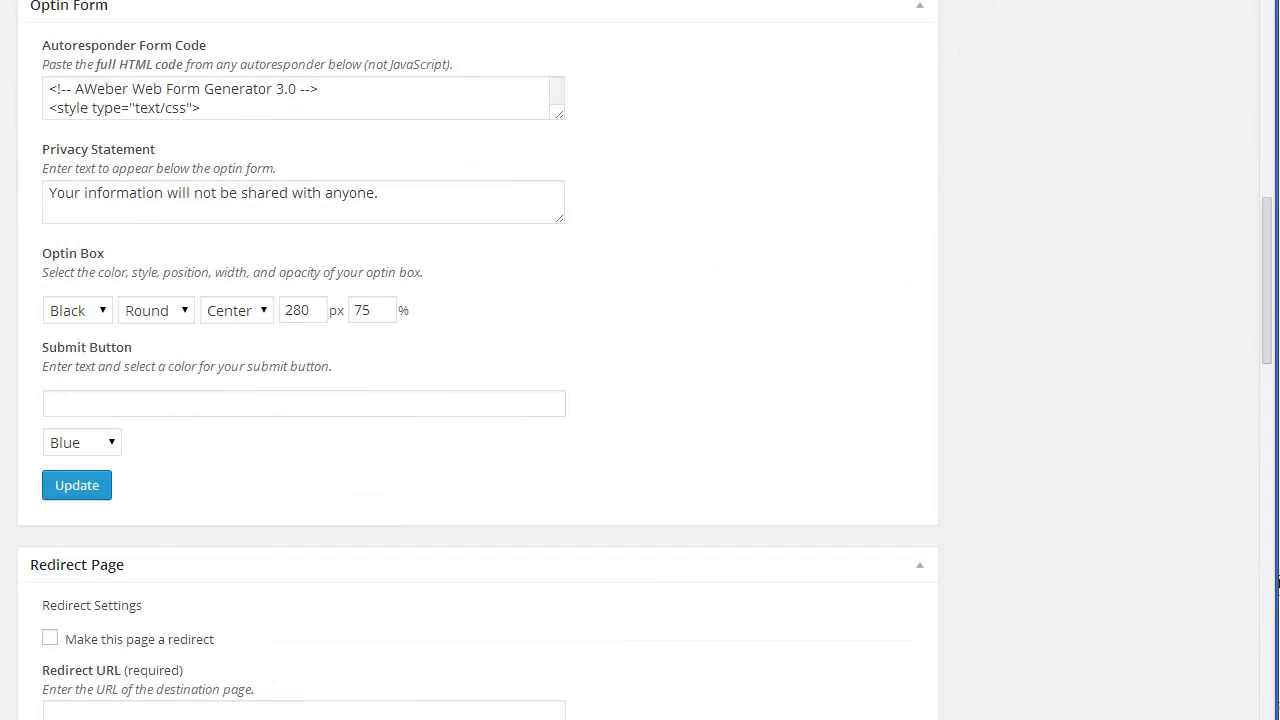
left_click(303, 404)
type("Get")
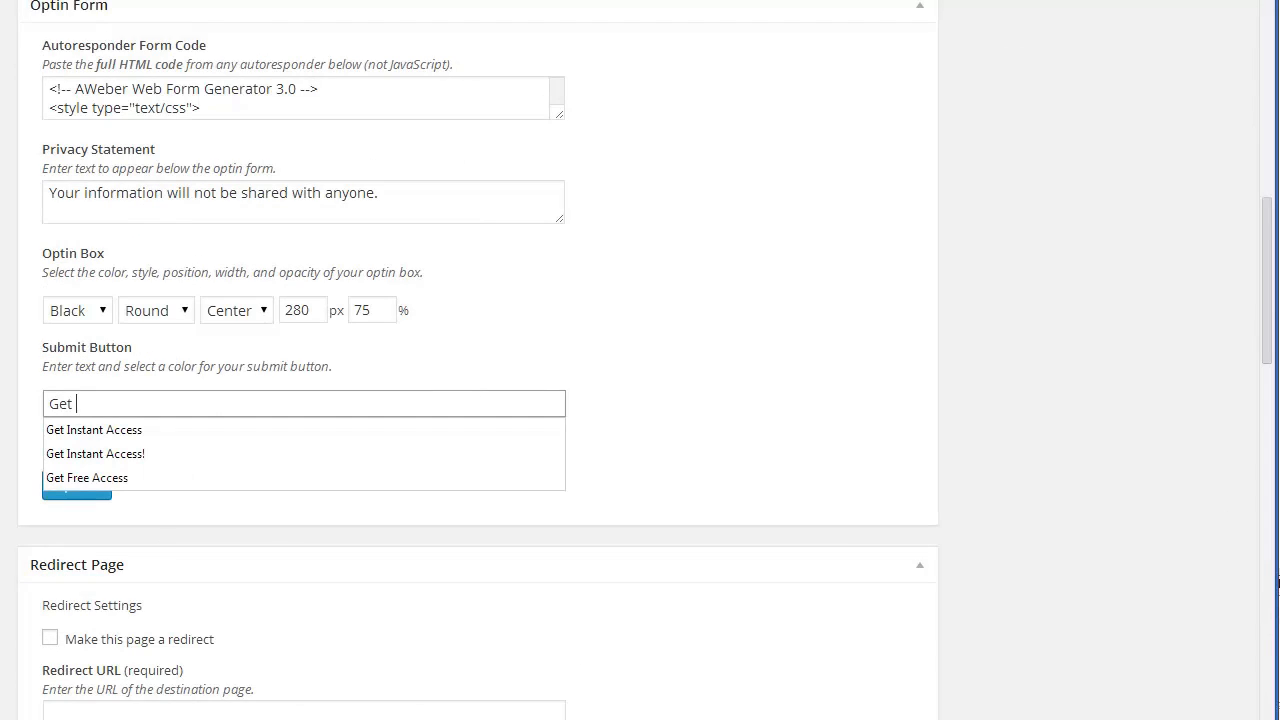
key("Down")
key("Down")
key("Return")
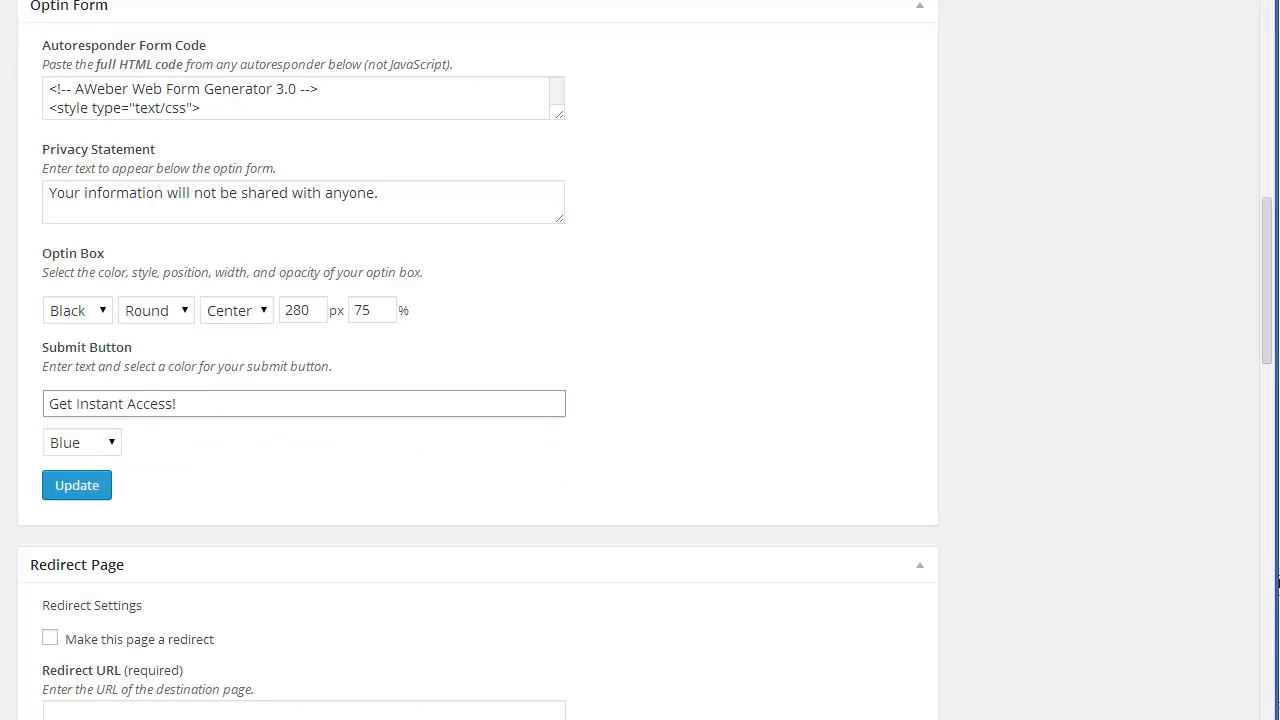
left_click(77, 485)
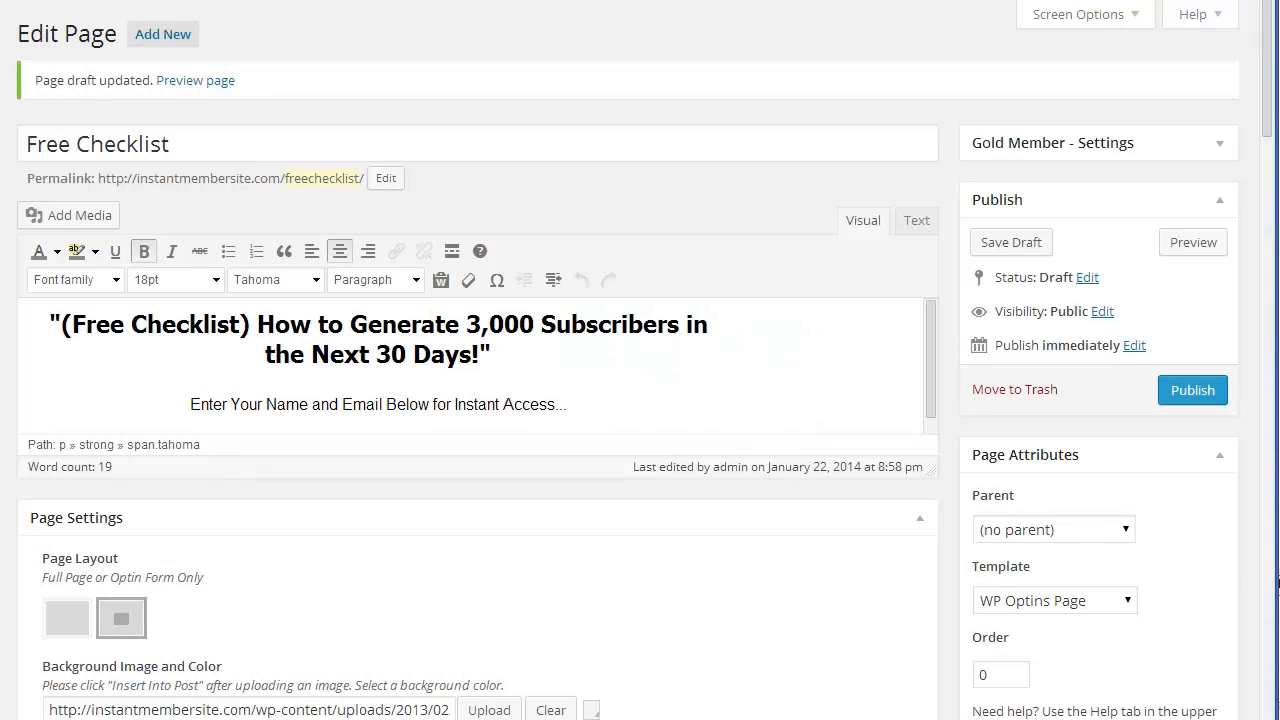
- Set the optin box width to 380 px, update the draft and check it in the refreshed page preview
scroll(478, 400, "down", 4)
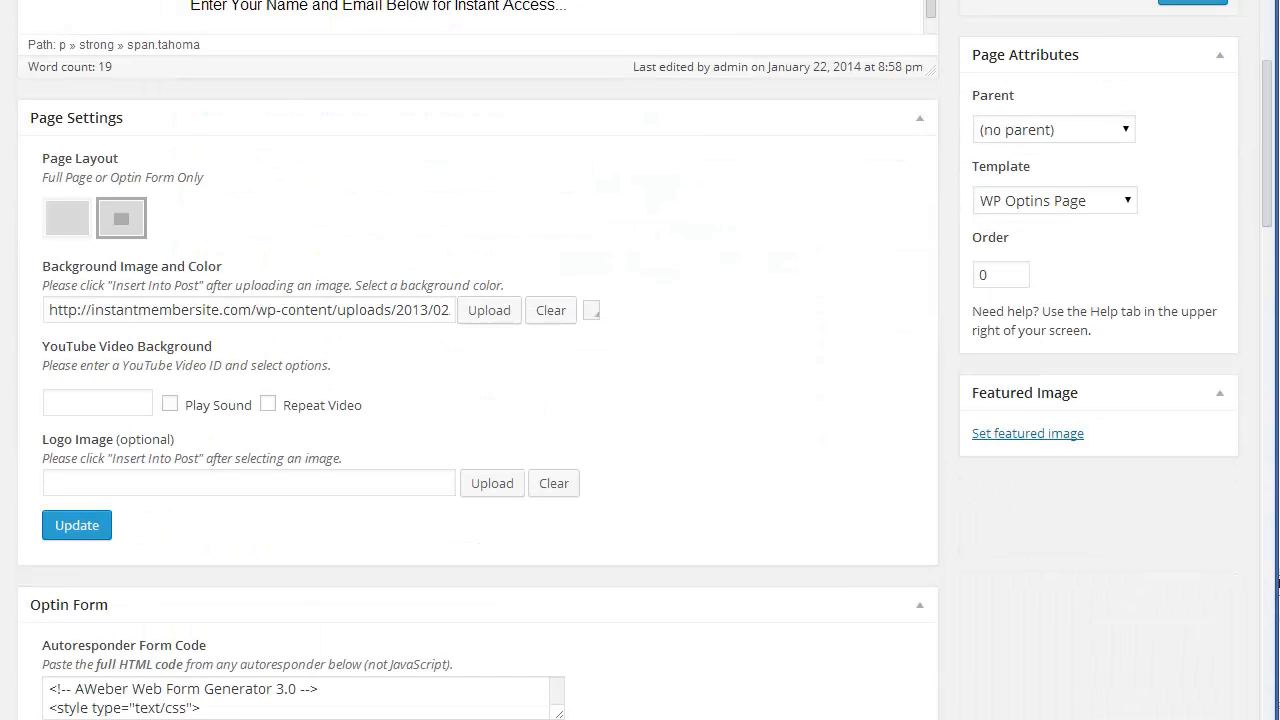
scroll(478, 400, "down", 5)
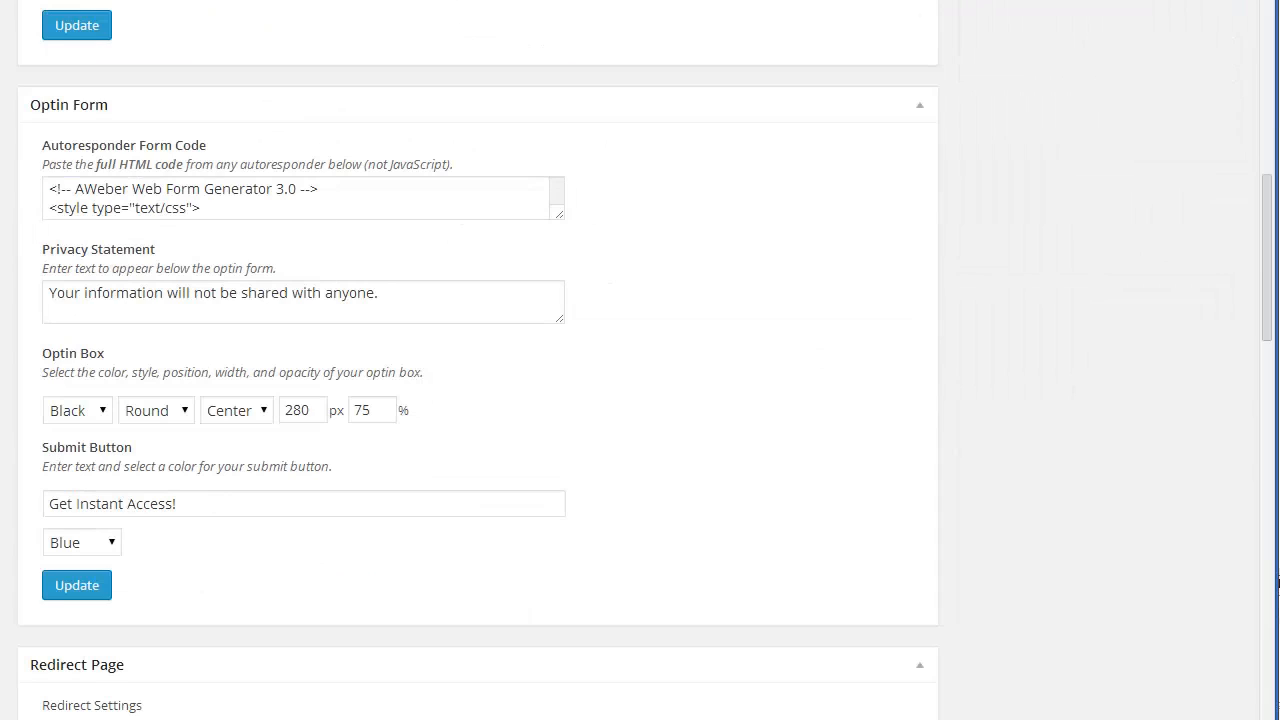
double_click(298, 411)
key("BackSpace")
type("380")
left_click(77, 585)
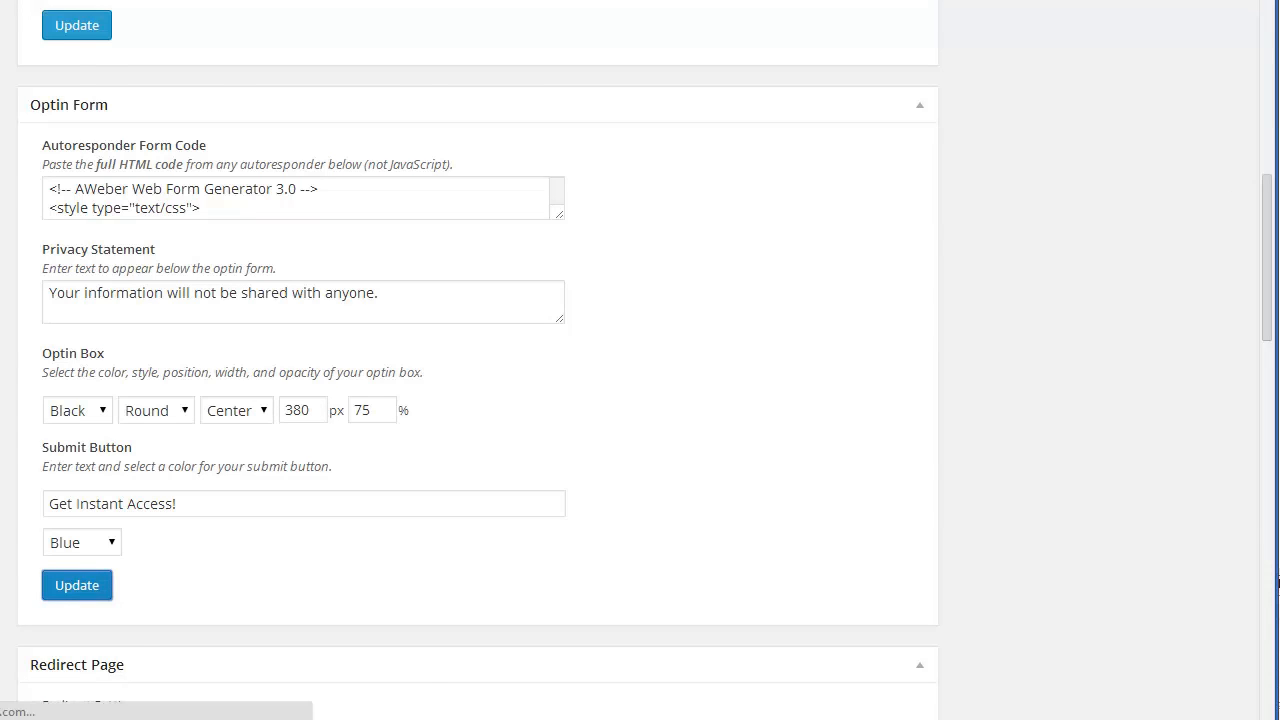
key("ctrl+Tab")
key("F5")
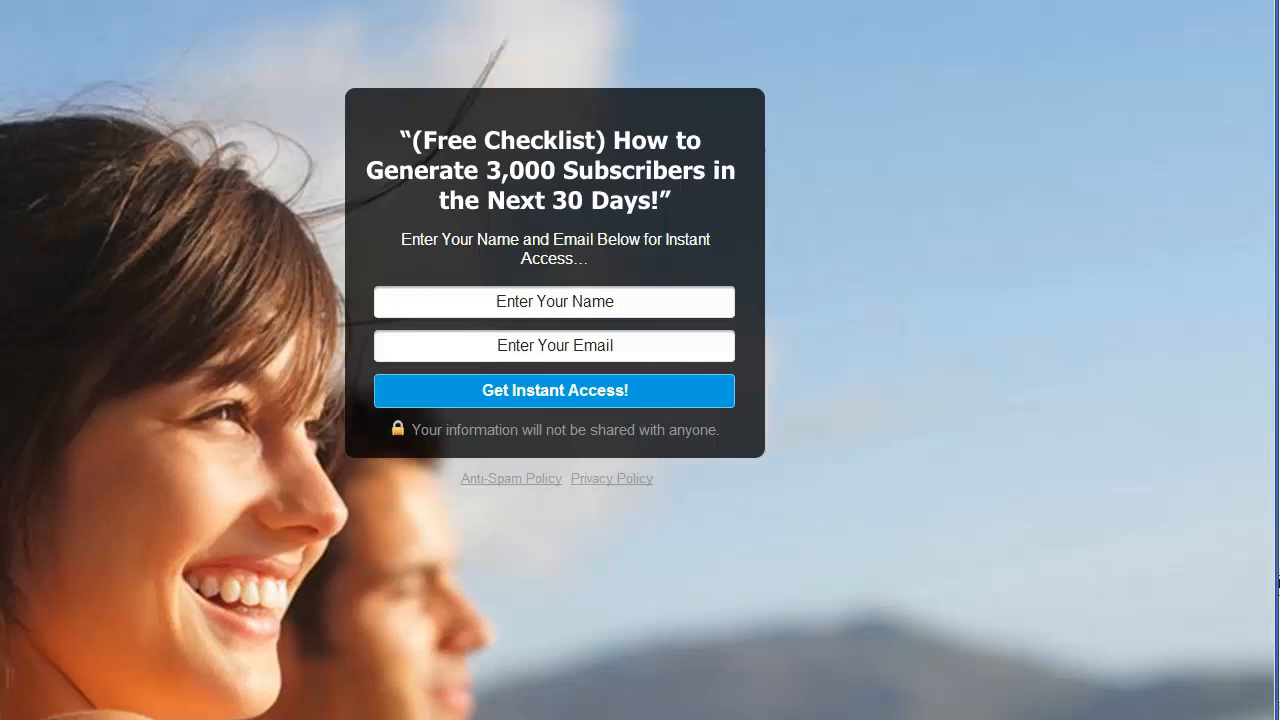
- Return to the page editor and shorten the line under the headline to "Enter Your Name and Email Below..."
key("ctrl+Tab")
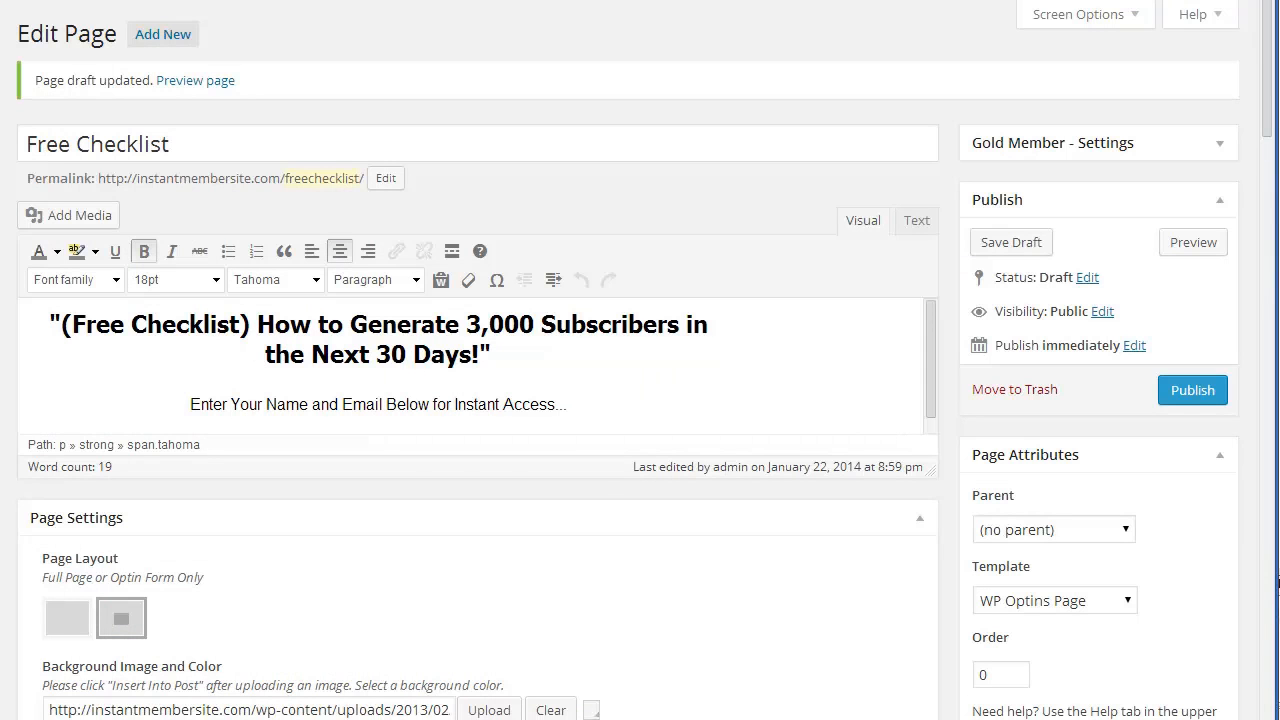
left_click(555, 405)
key("BackSpace")
key("BackSpace")
key("BackSpace")
key("BackSpace")
key("BackSpace")
key("BackSpace")
key("BackSpace")
key("BackSpace")
key("BackSpace")
key("BackSpace")
key("BackSpace")
key("BackSpace")
key("BackSpace")
key("BackSpace")
key("BackSpace")
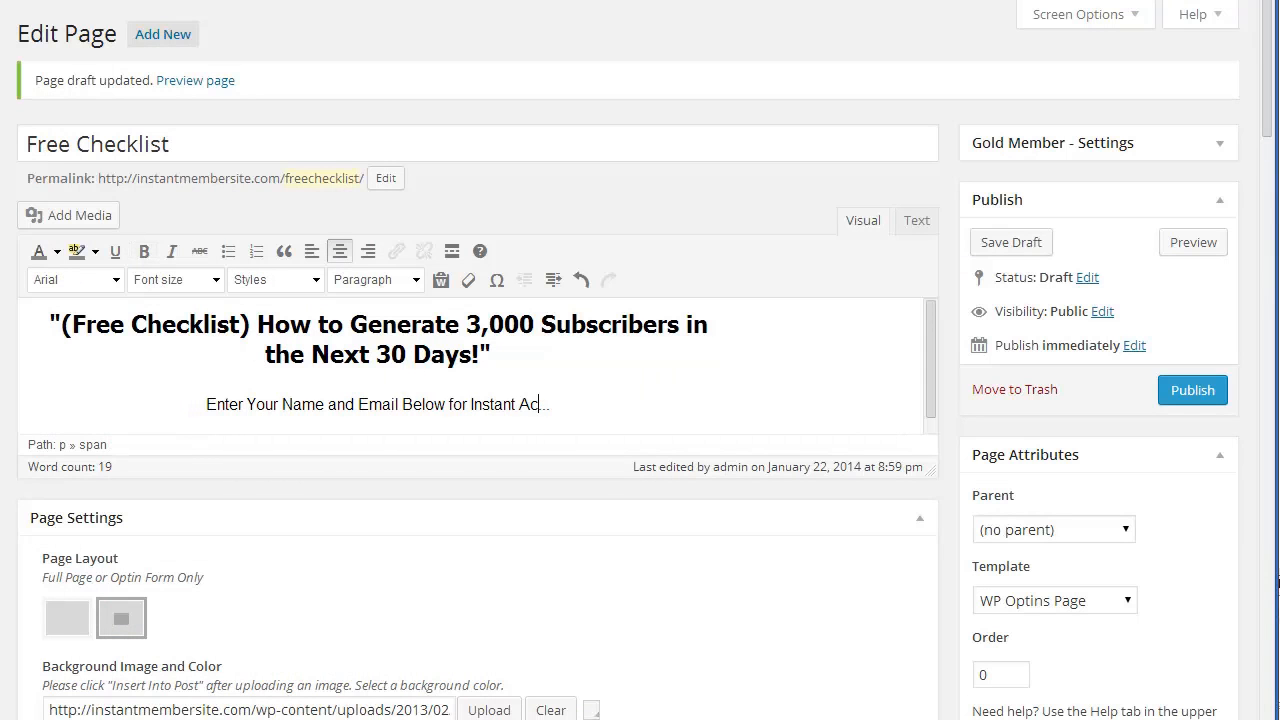
key("BackSpace")
key("BackSpace")
key("BackSpace")
key("BackSpace")
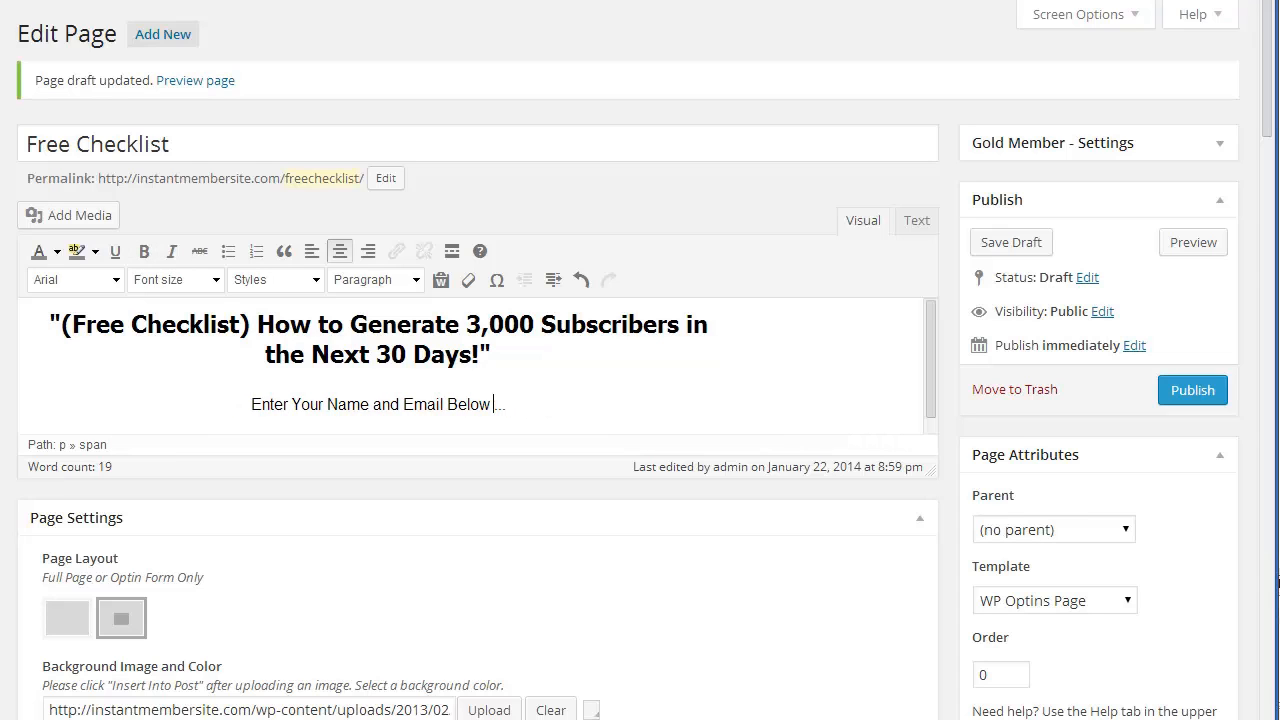
- Set the optin box width to 350 px, update the draft and check it in the refreshed page preview
scroll(548, 510, "down", 2)
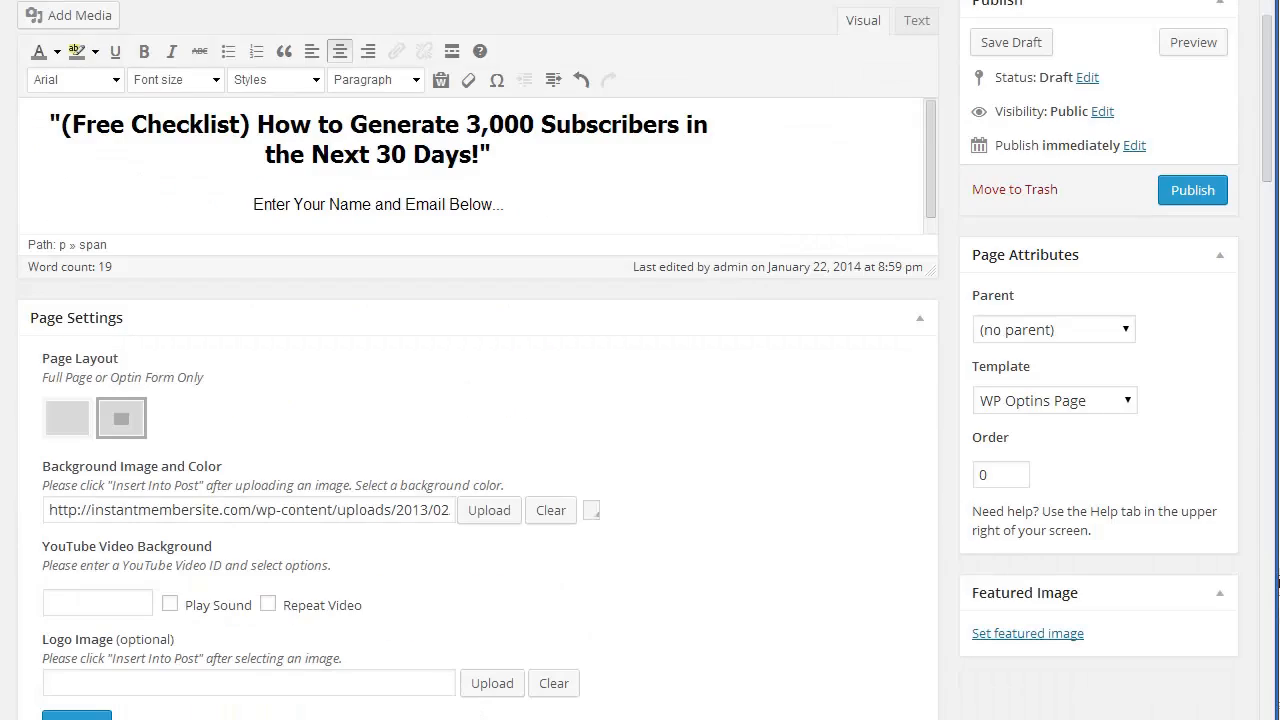
scroll(490, 505, "down", 2)
scroll(478, 400, "down", 3)
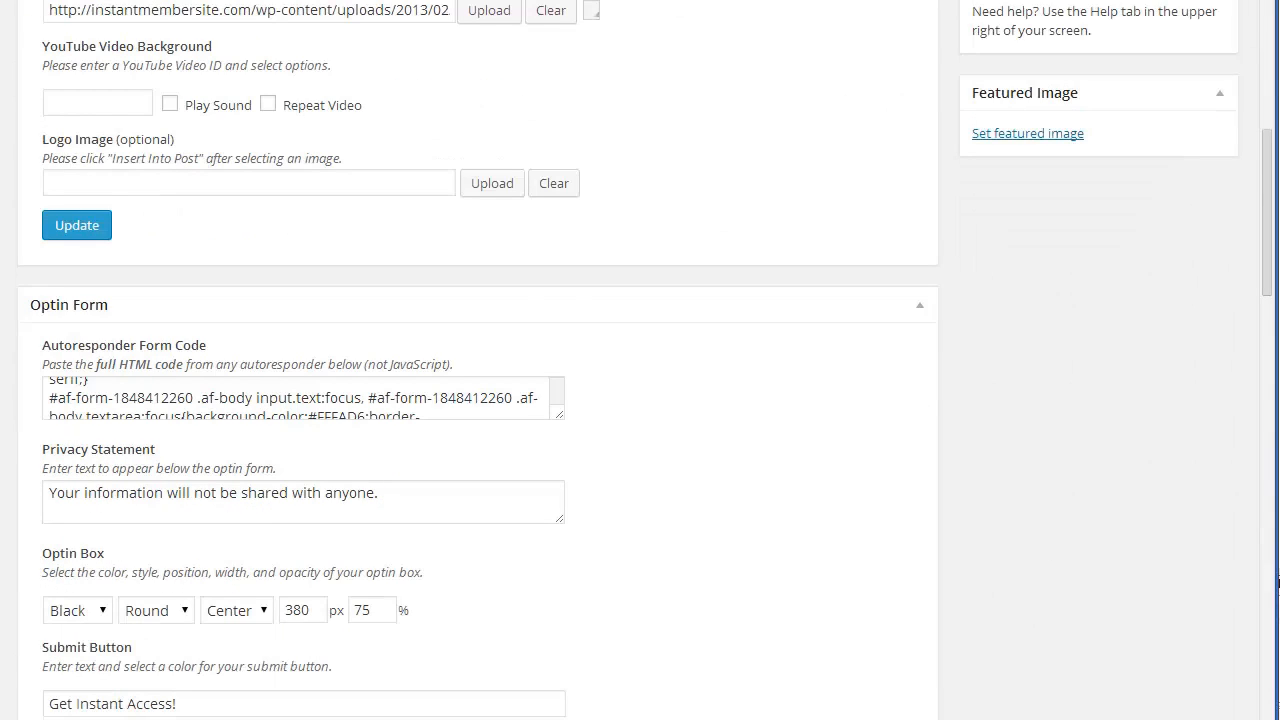
double_click(298, 610)
key("BackSpace")
type("350")
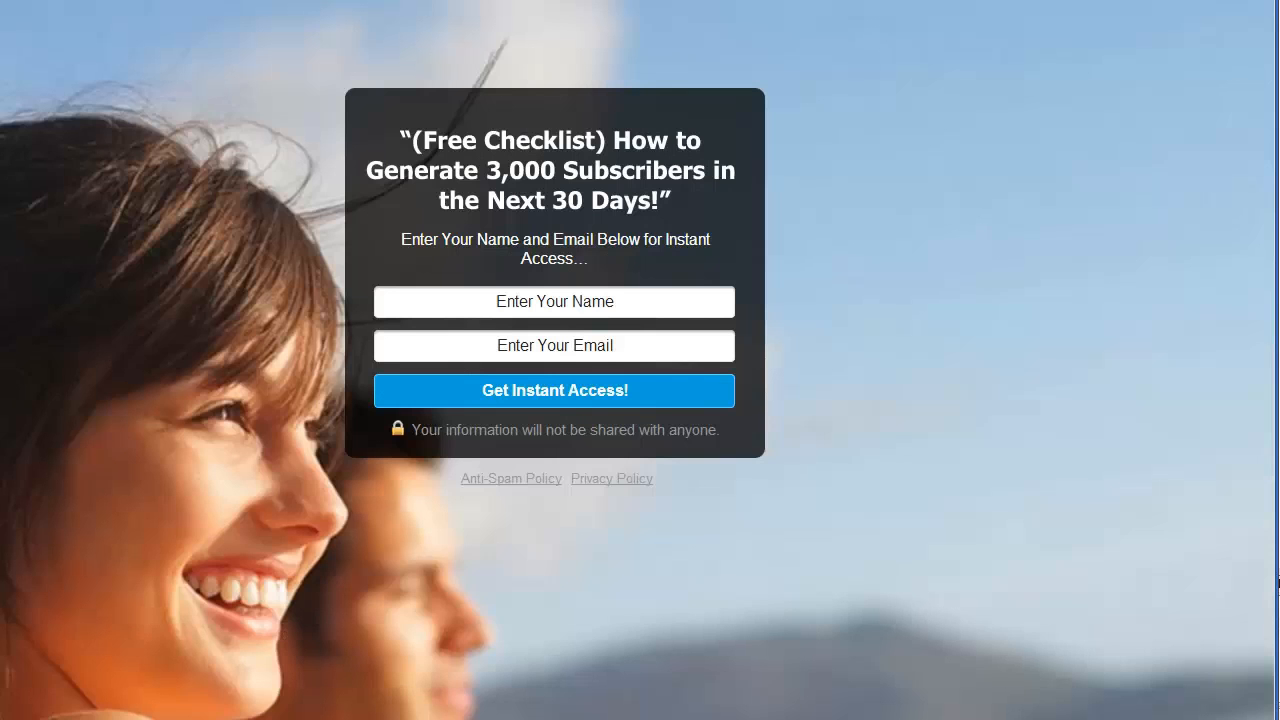
key("F5")
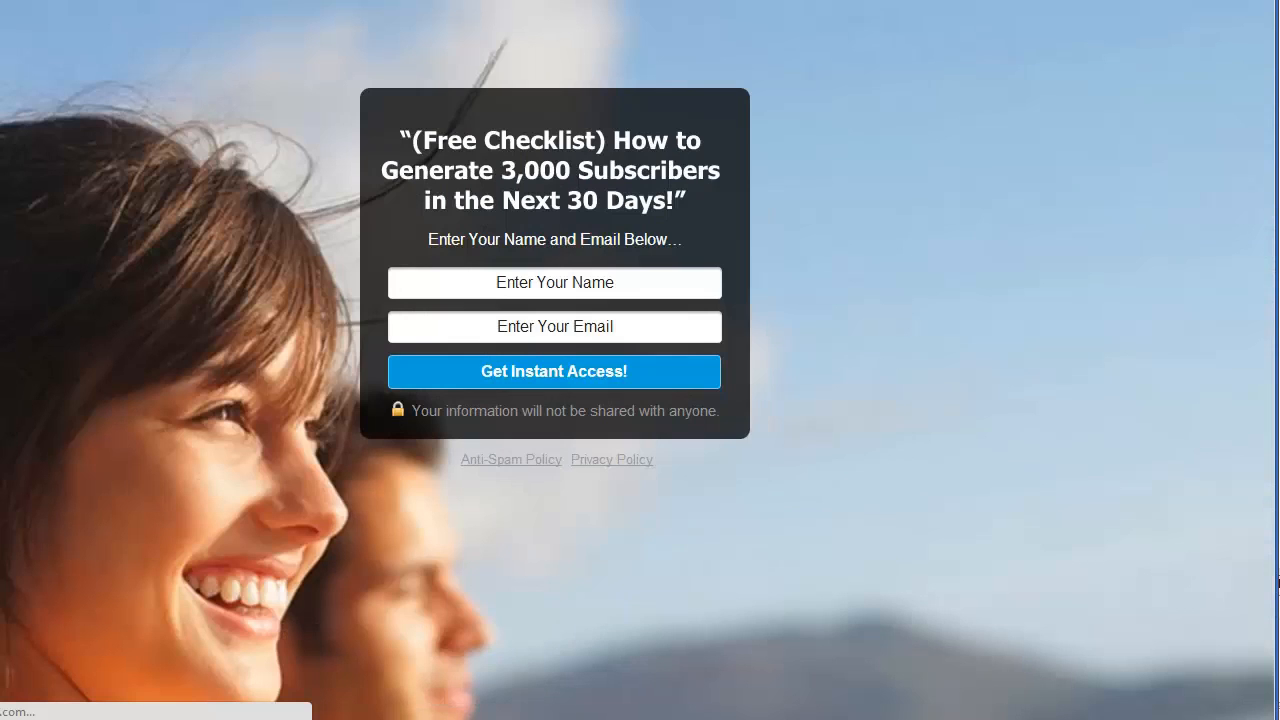